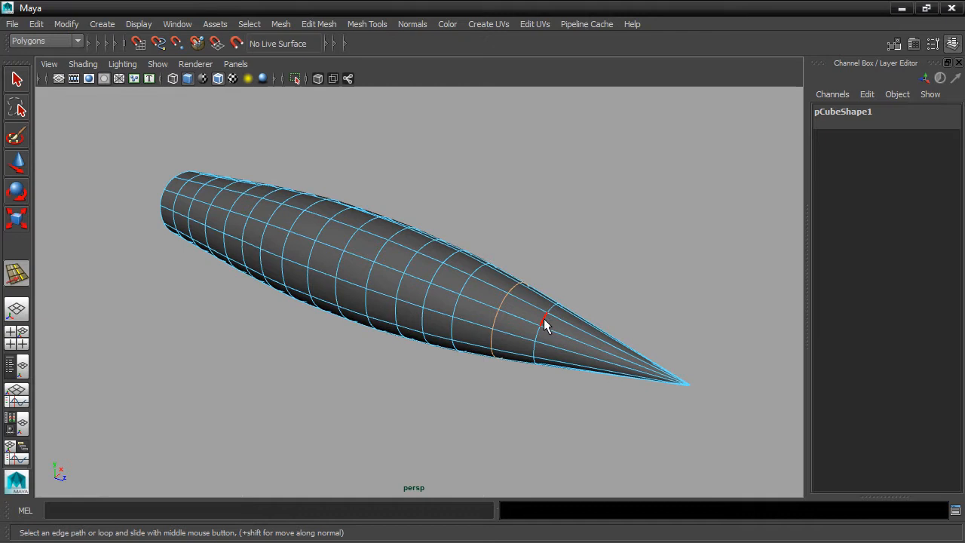
Slide two edge loops along the fuselage toward its pointed tip
middle_drag(543, 319, 572, 328)
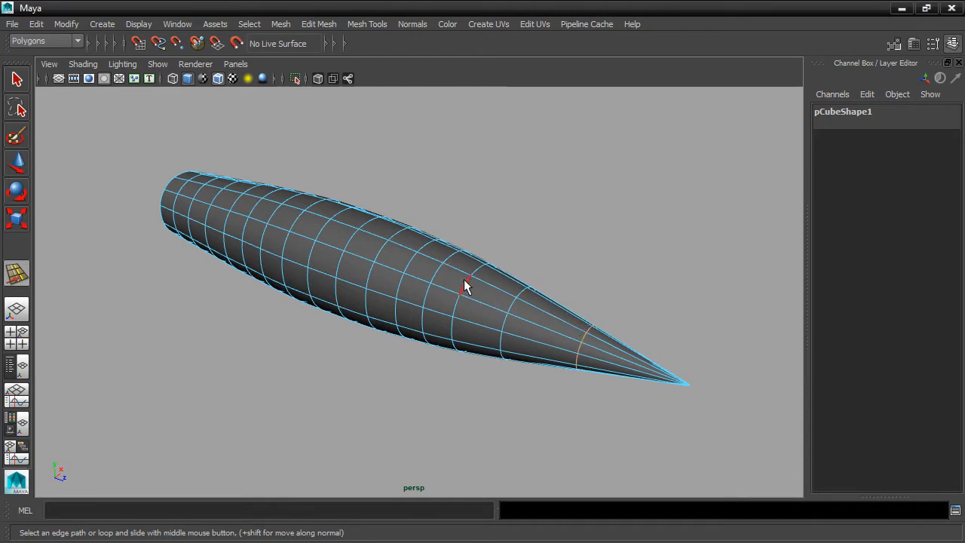
middle_drag(466, 284, 493, 292)
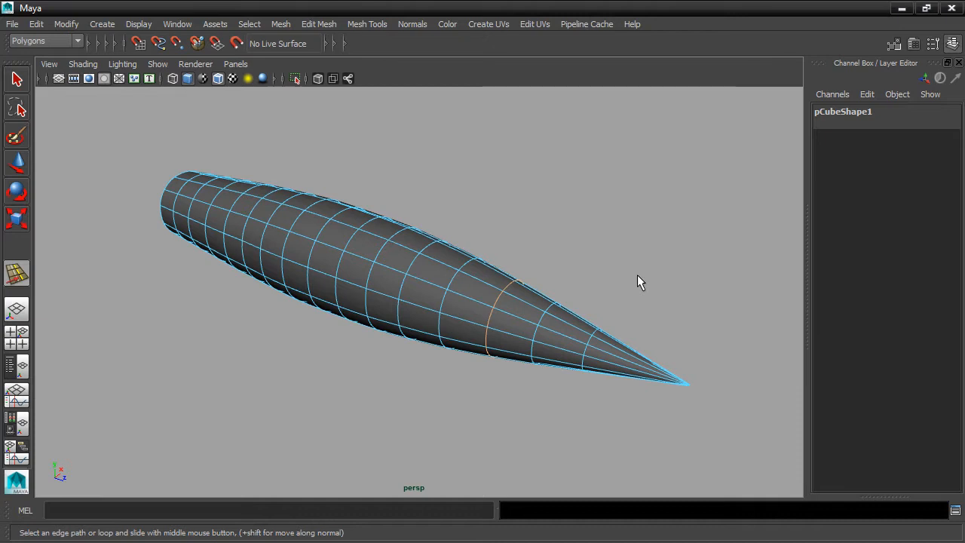
Select a row of four adjacent faces on the fuselage side, then show the four-view layout
right_drag(402, 285, 401, 223)
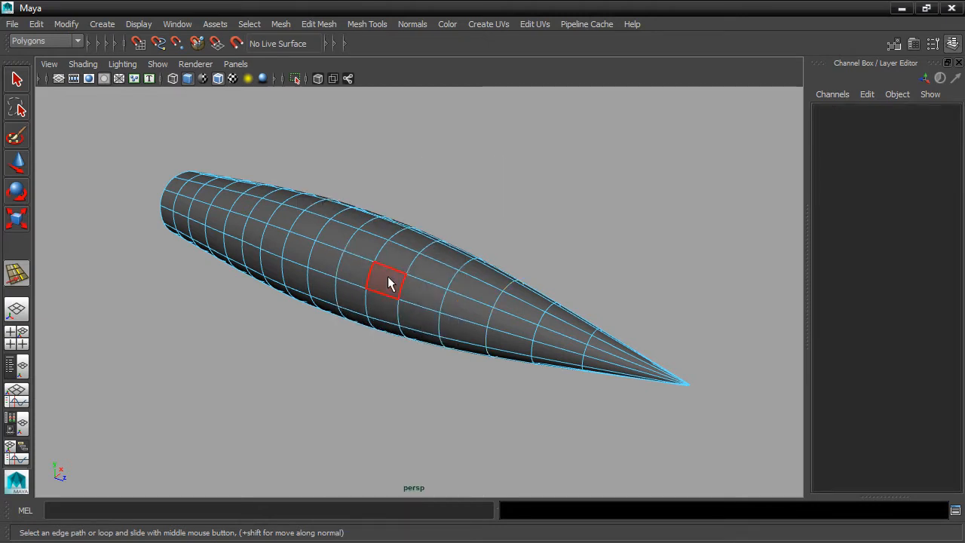
click(349, 300)
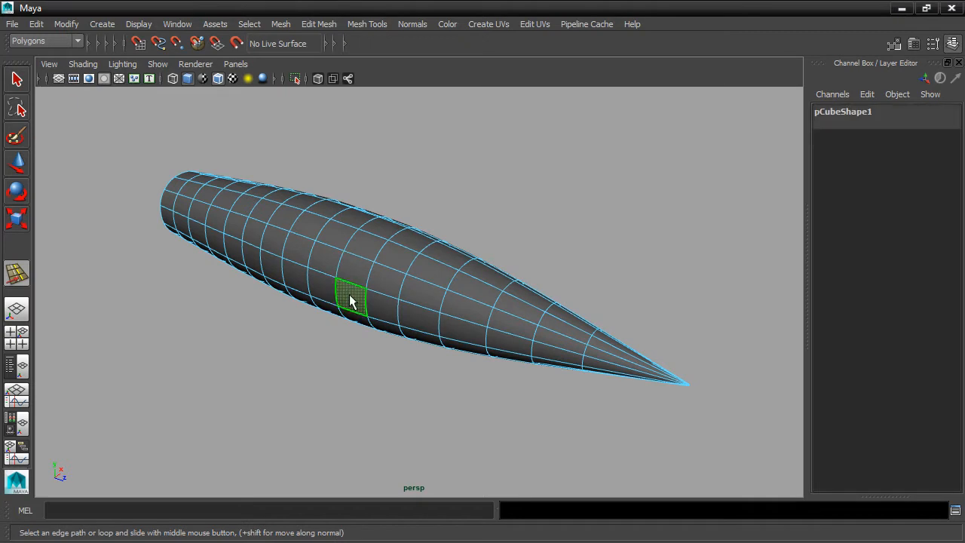
shift+click(323, 293)
shift+click(304, 281)
shift+click(279, 269)
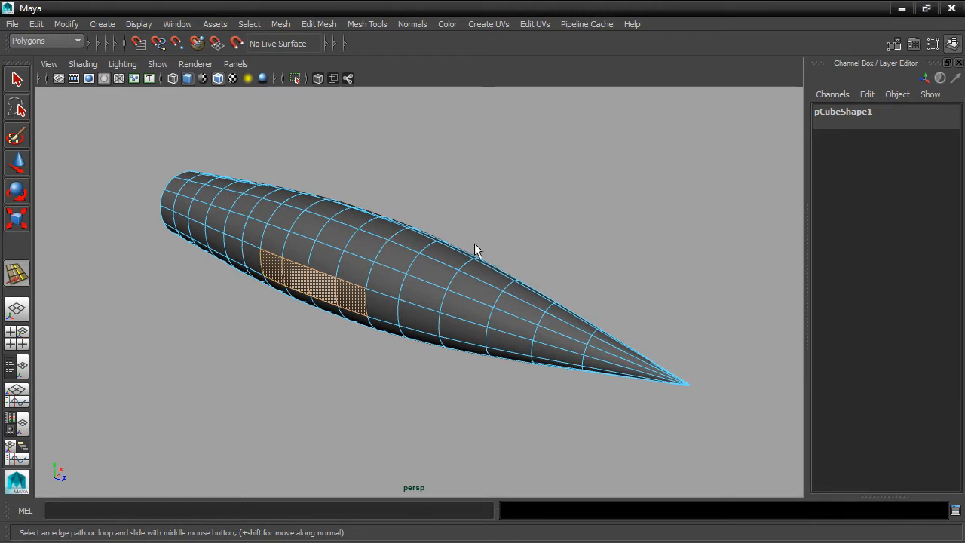
alt+drag(516, 250, 549, 243)
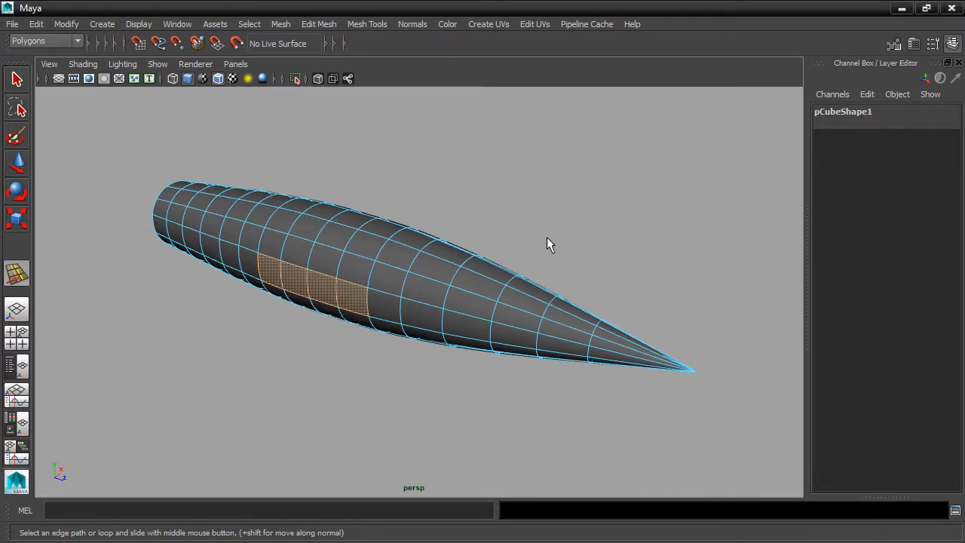
key(space)
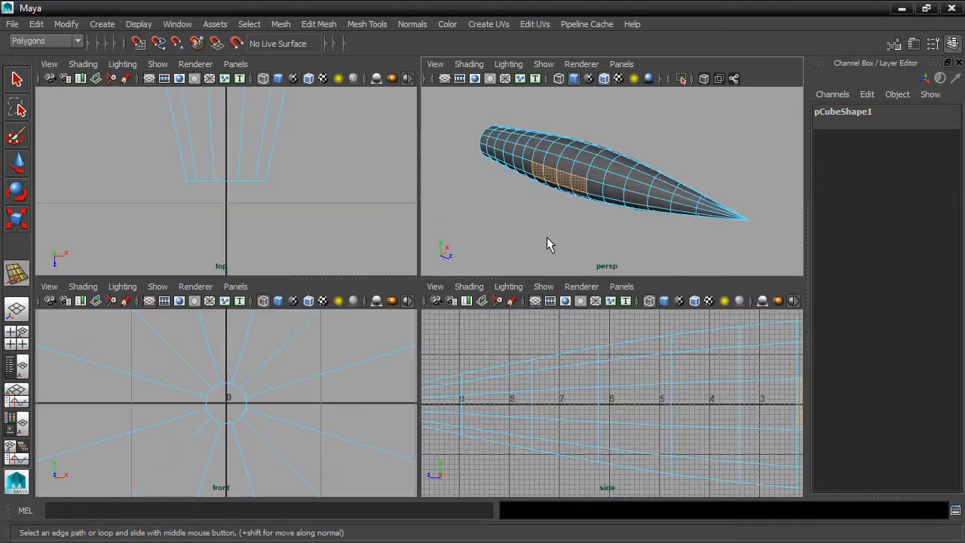
Marquee-select the row of side faces and scale it flat vertically
scroll(682, 361, down, 3)
scroll(650, 361, up, 6)
drag(544, 390, 658, 404)
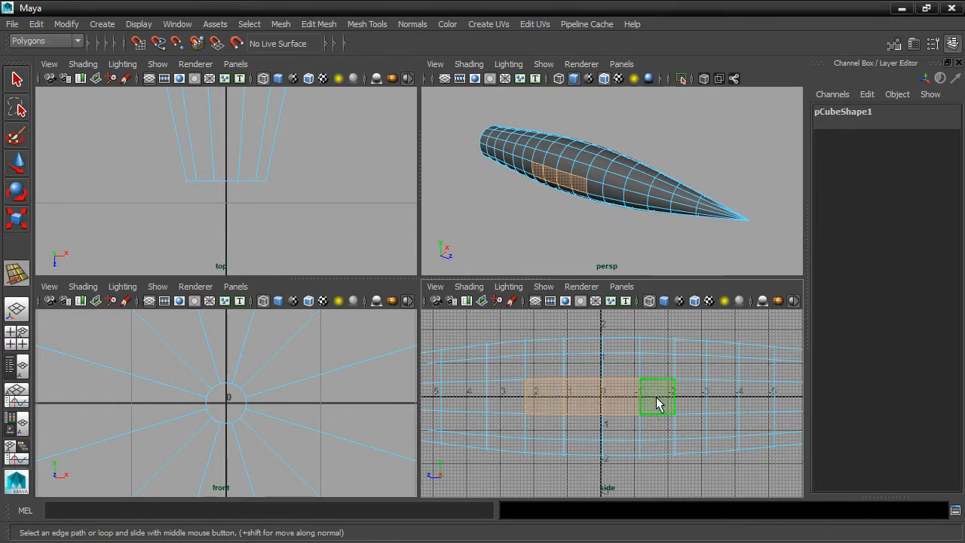
alt+middle_drag(687, 243, 638, 232)
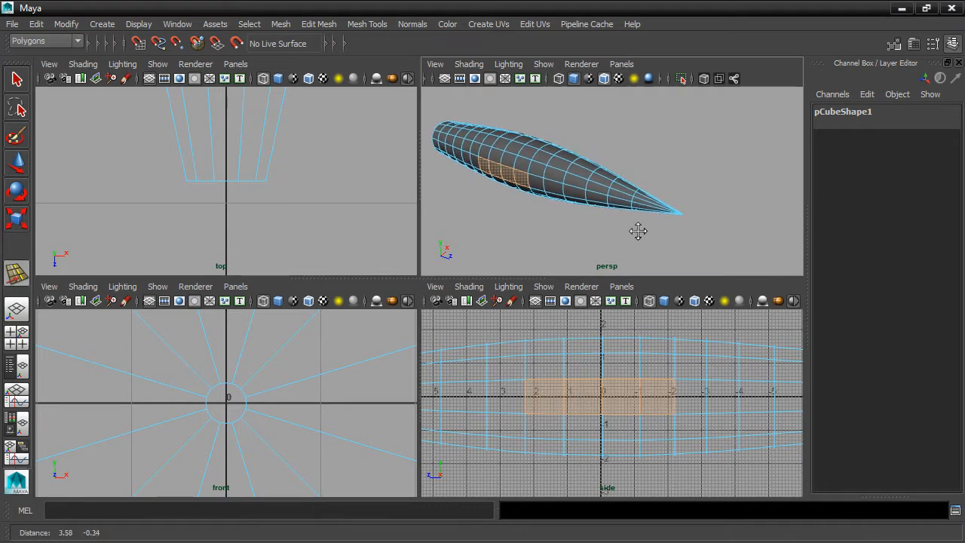
alt+drag(638, 232, 712, 217)
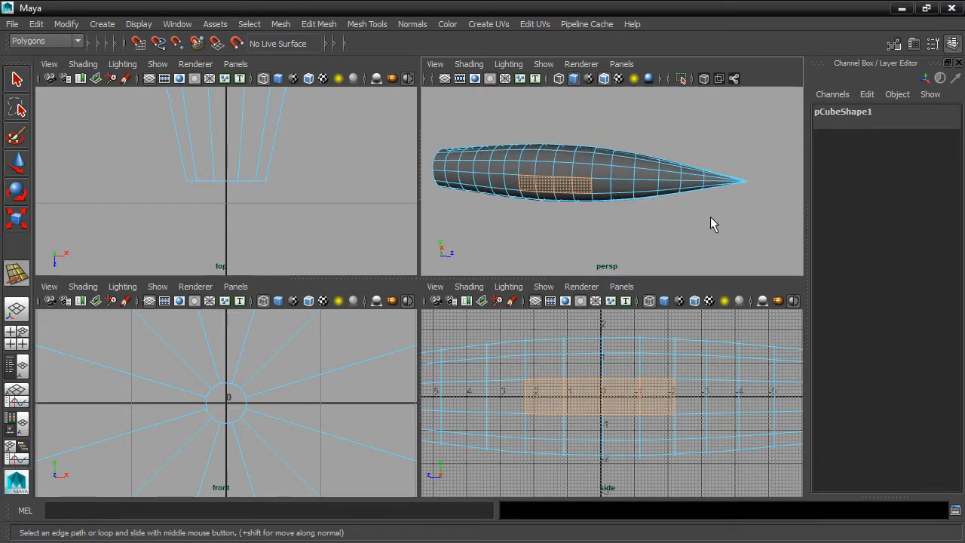
key(r)
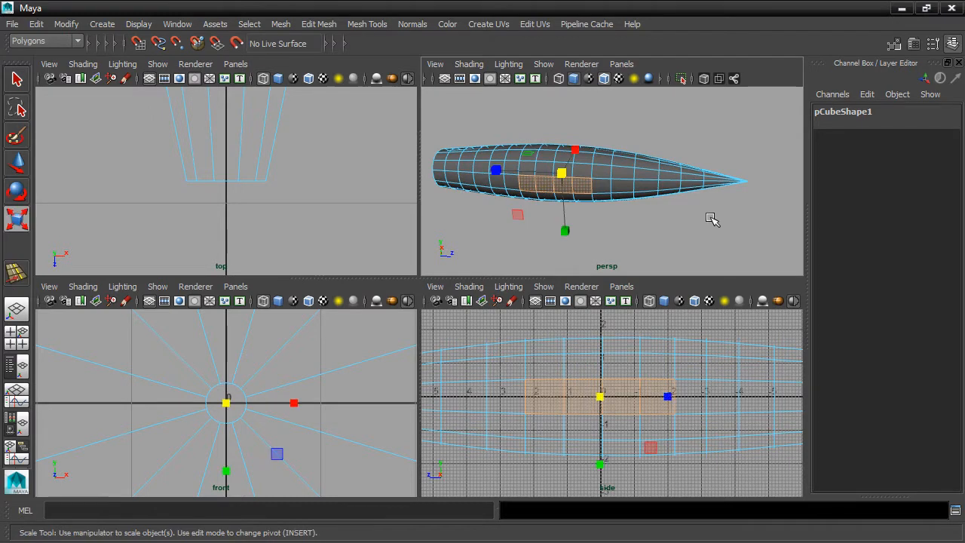
drag(598, 467, 614, 409)
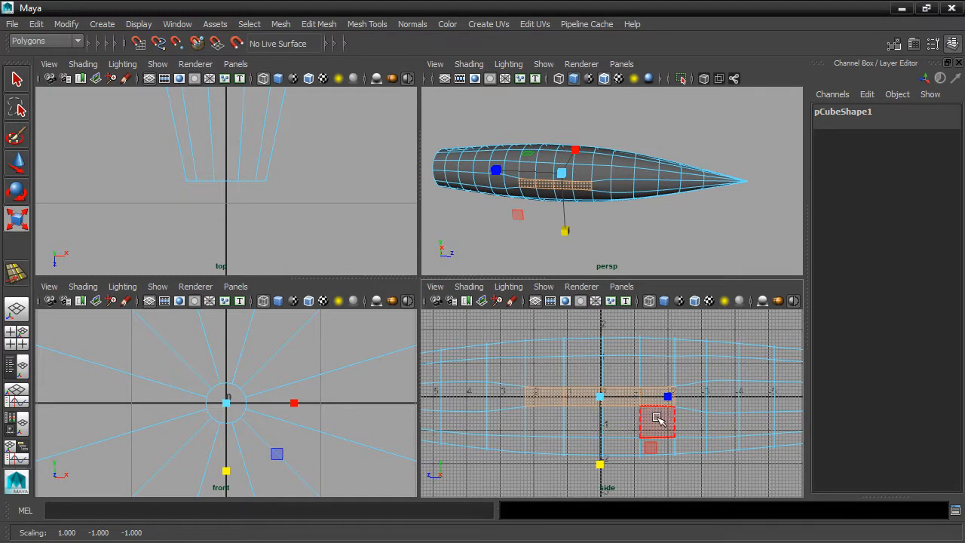
Squash the face strip further vertically, checking it with smooth preview off and on
key(1)
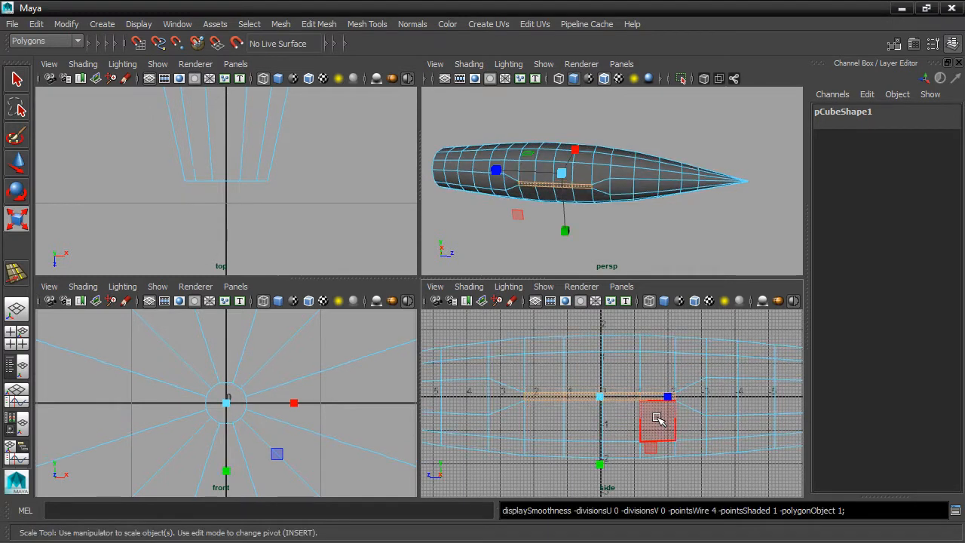
drag(600, 465, 581, 440)
scroll(599, 445, up, 3)
scroll(598, 443, up, 2)
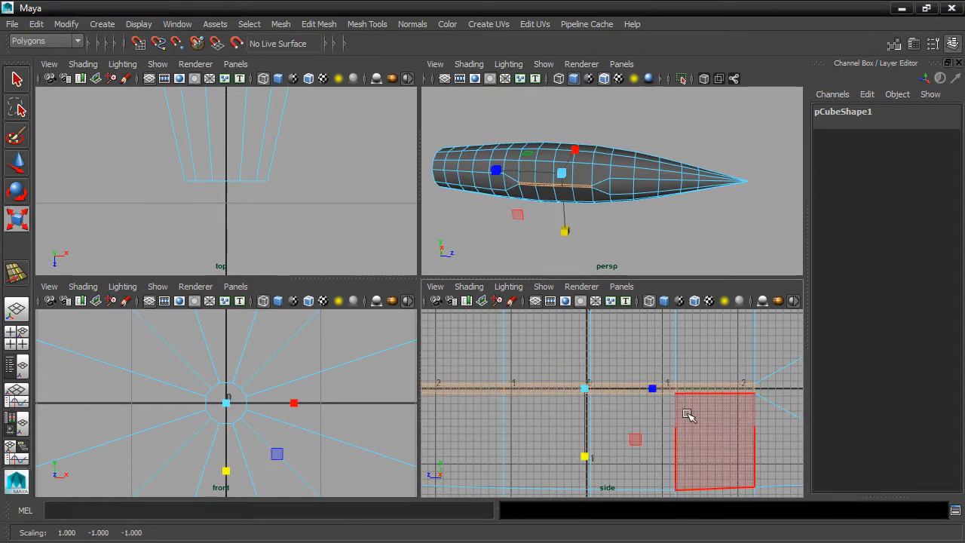
key(3)
alt+drag(685, 267, 701, 215)
scroll(684, 225, up, 4)
alt+middle_drag(684, 225, 770, 210)
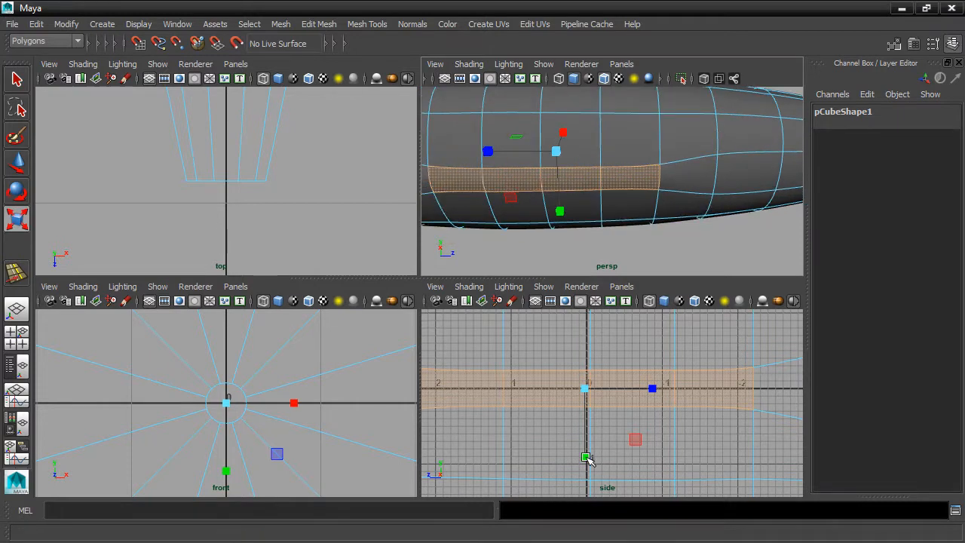
Fine-tune the strip's vertical thickness, then maximize the perspective view
key(1)
drag(586, 457, 576, 425)
key(3)
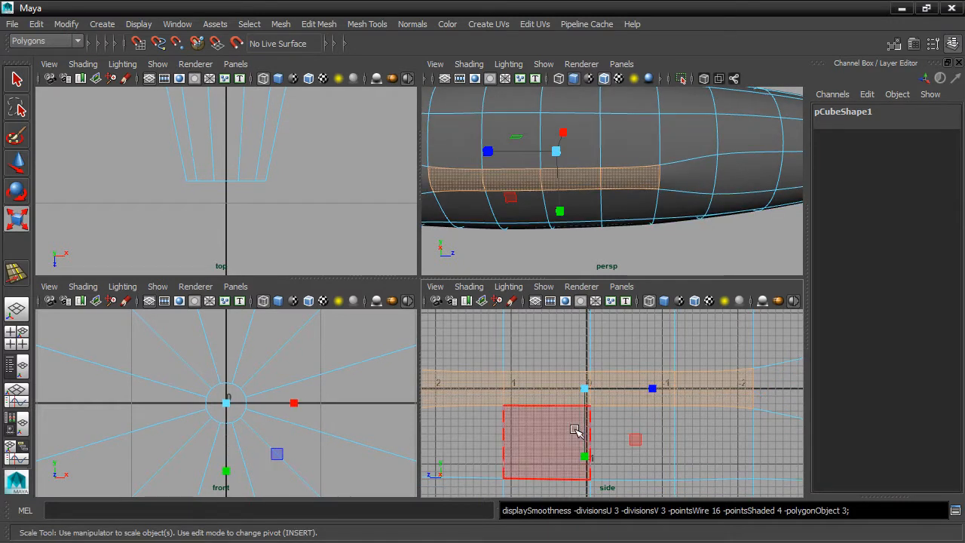
alt+drag(638, 183, 565, 189)
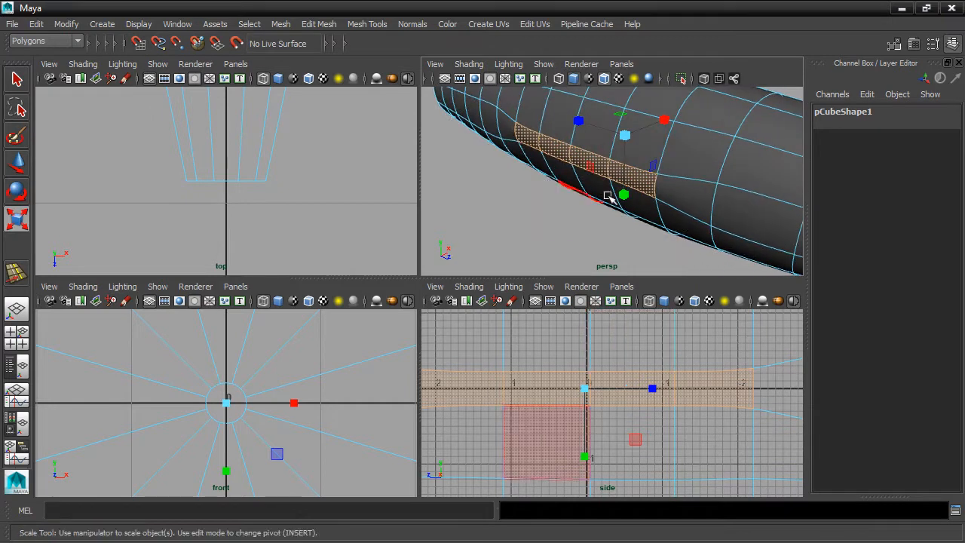
scroll(626, 334, down, 3)
alt+middle_drag(663, 179, 649, 209)
key(space)
alt+drag(660, 259, 526, 244)
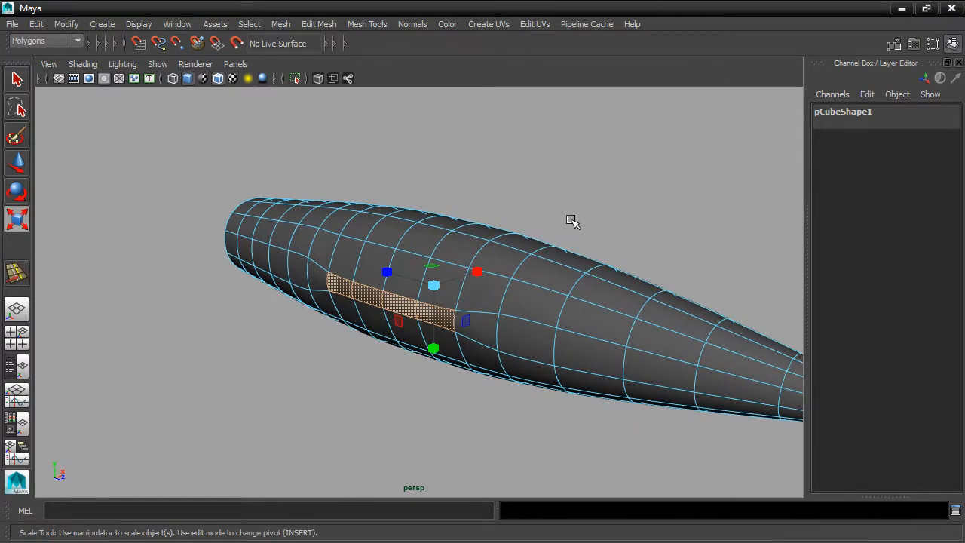
Extrude the flattened side faces outward, then pull the extrusion back toward the fuselage
click(331, 24)
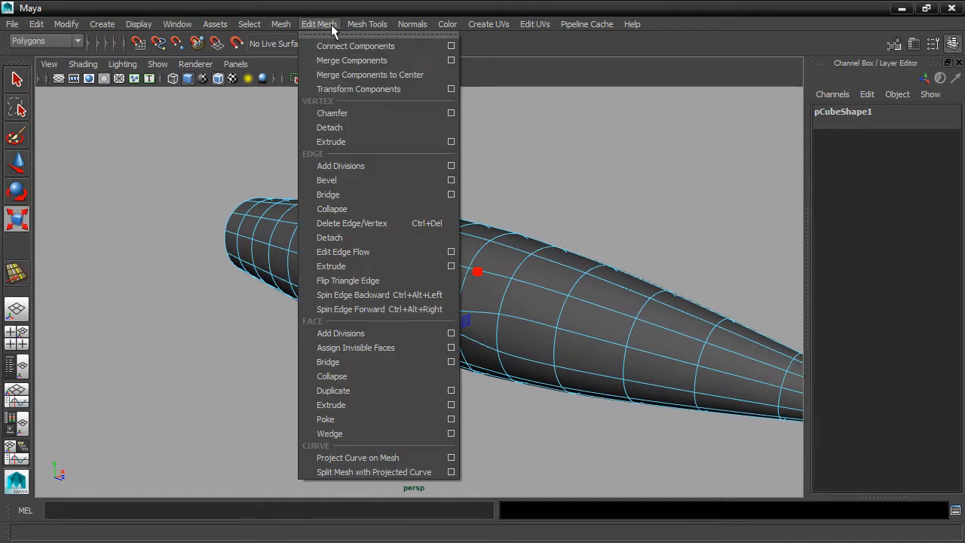
click(377, 404)
alt+drag(588, 353, 186, 304)
drag(539, 276, 798, 285)
key(t)
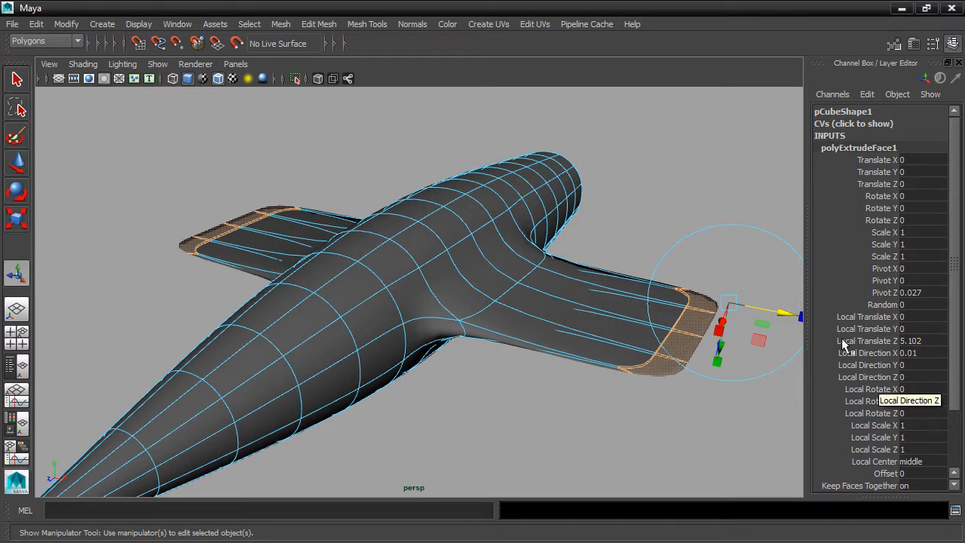
drag(767, 311, 576, 246)
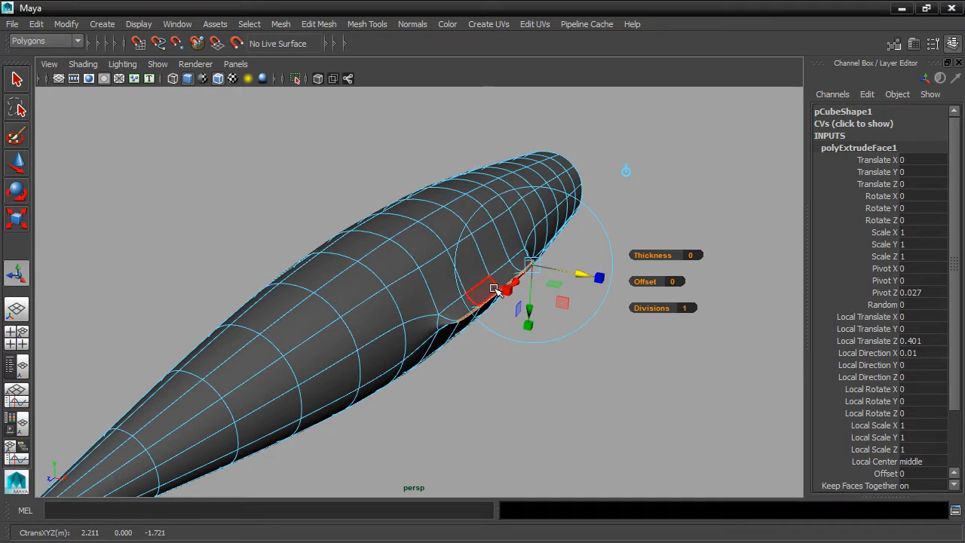
Repeat the extrude and pull the faces out into wings about 5.5 units long
mouse_move(478, 379)
alt+mouse_down()
mouse_move(642, 368)
mouse_move(470, 382)
alt+mouse_up()
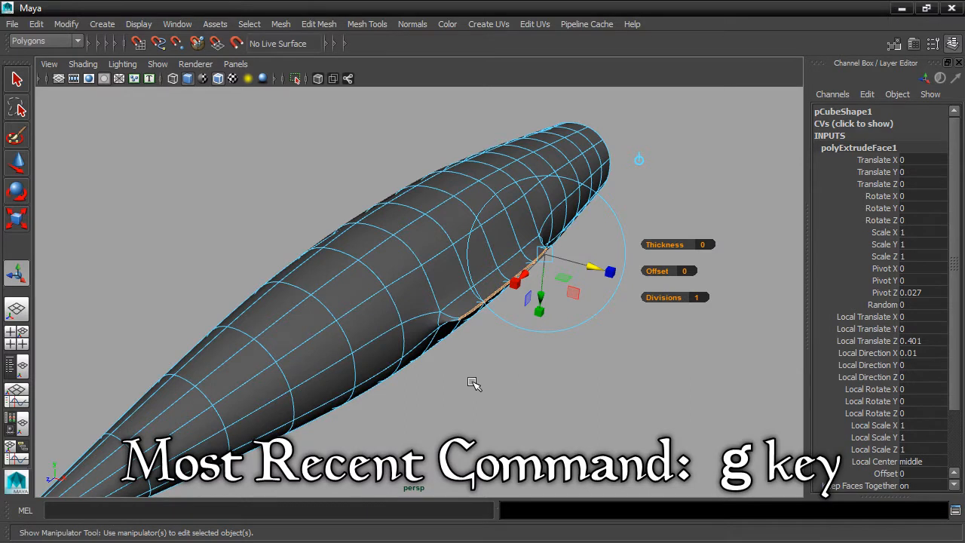
key(g)
drag(592, 268, 831, 345)
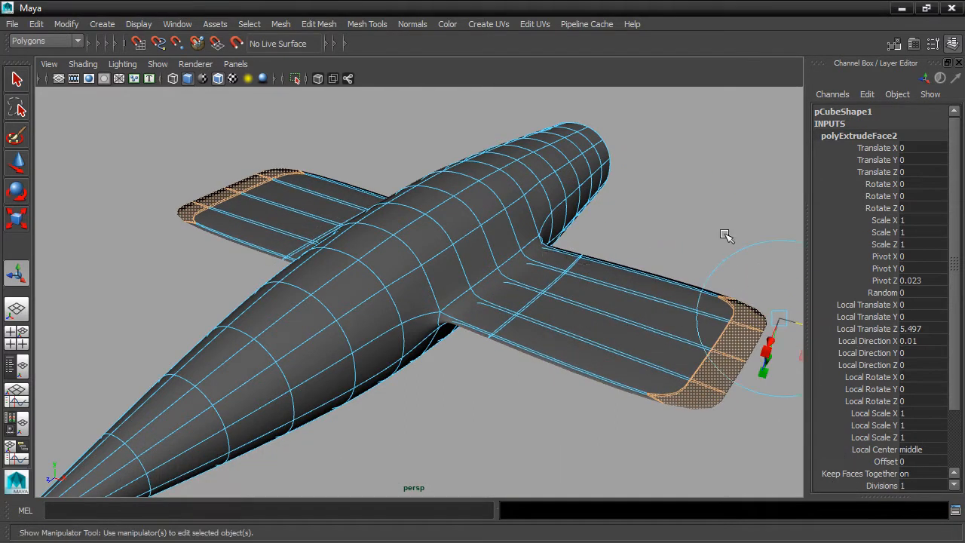
Scale the wing-tip faces across their width, then undo that change
scroll(712, 211, down, 2)
alt+middle_drag(712, 210, 640, 220)
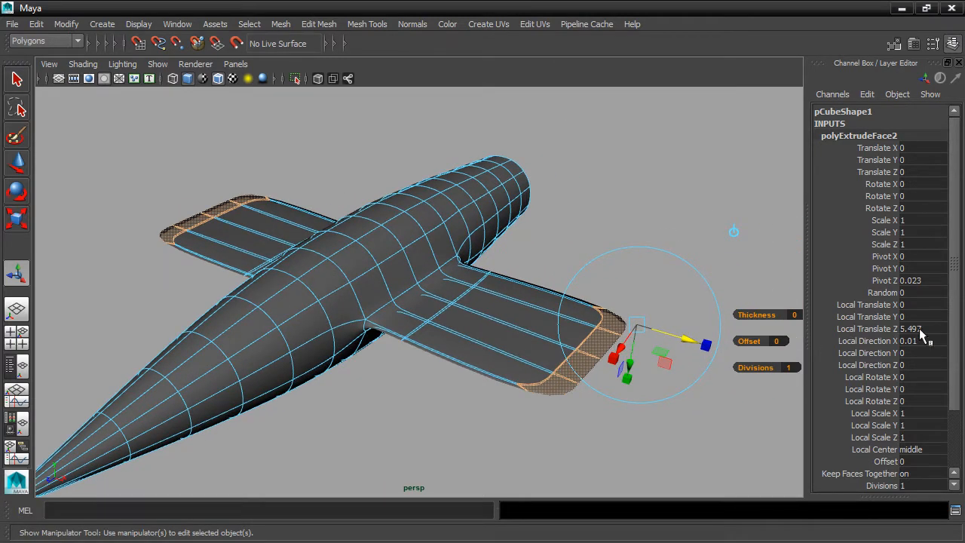
alt+drag(727, 174, 656, 291)
drag(578, 427, 637, 424)
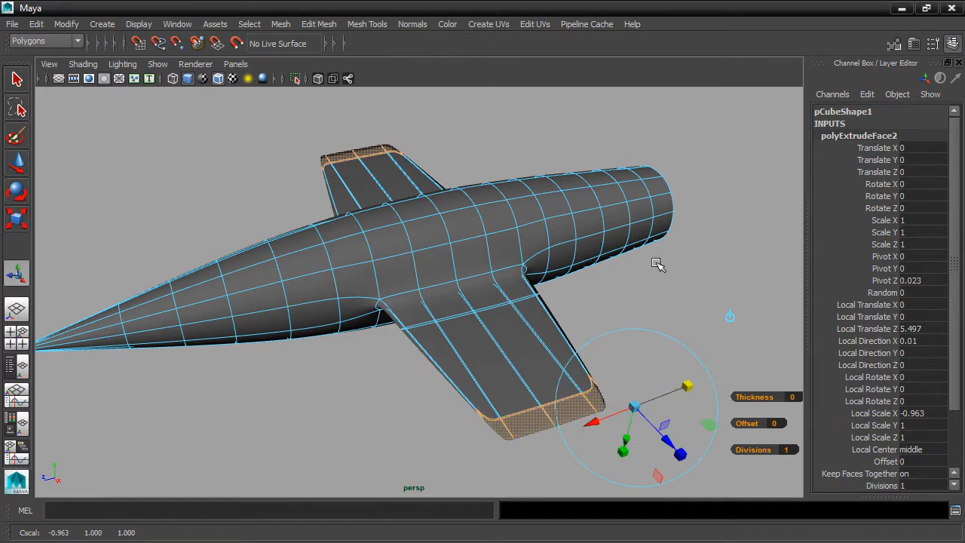
key(ctrl+z)
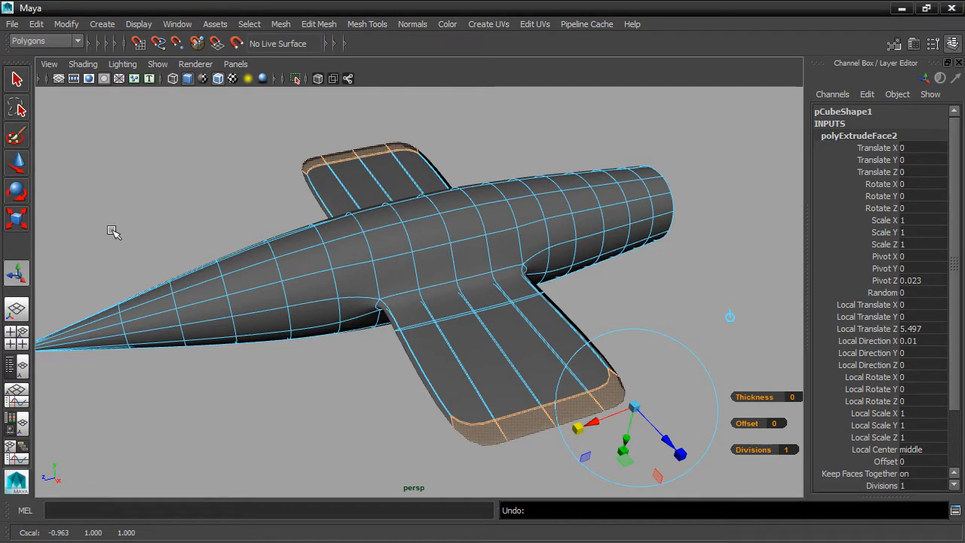
Taper the wing tips with Scale and sweep them backward with Move, then show four views
click(17, 218)
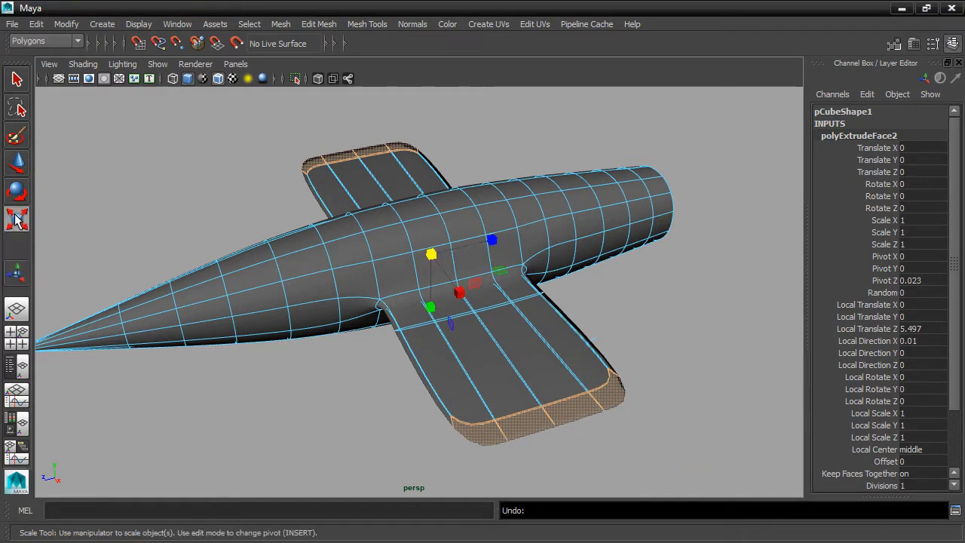
drag(492, 240, 459, 247)
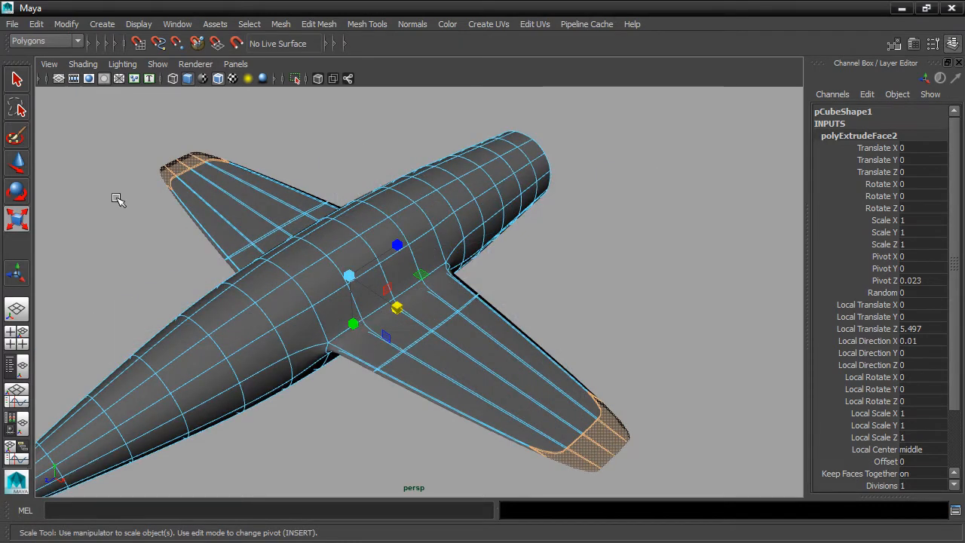
click(18, 164)
drag(289, 307, 389, 296)
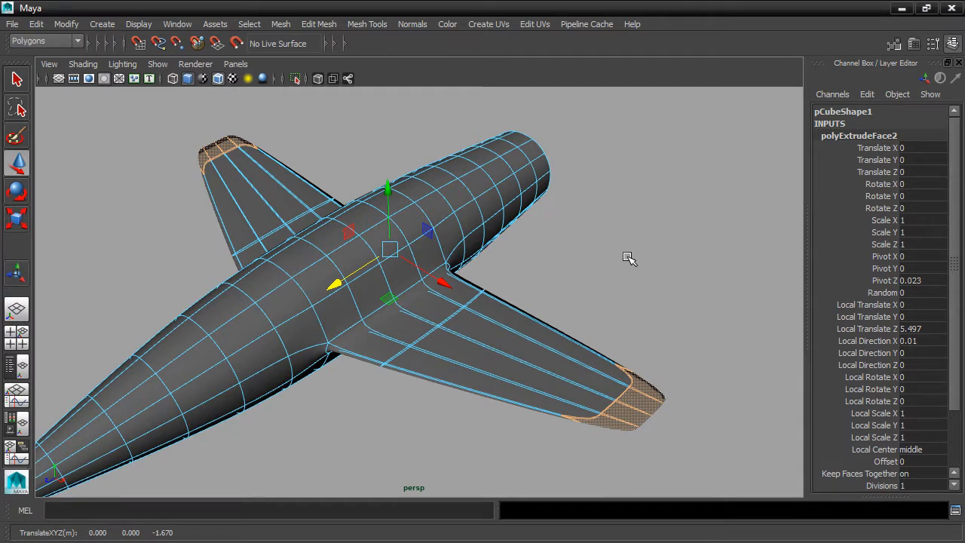
key(space)
scroll(323, 183, down, 3)
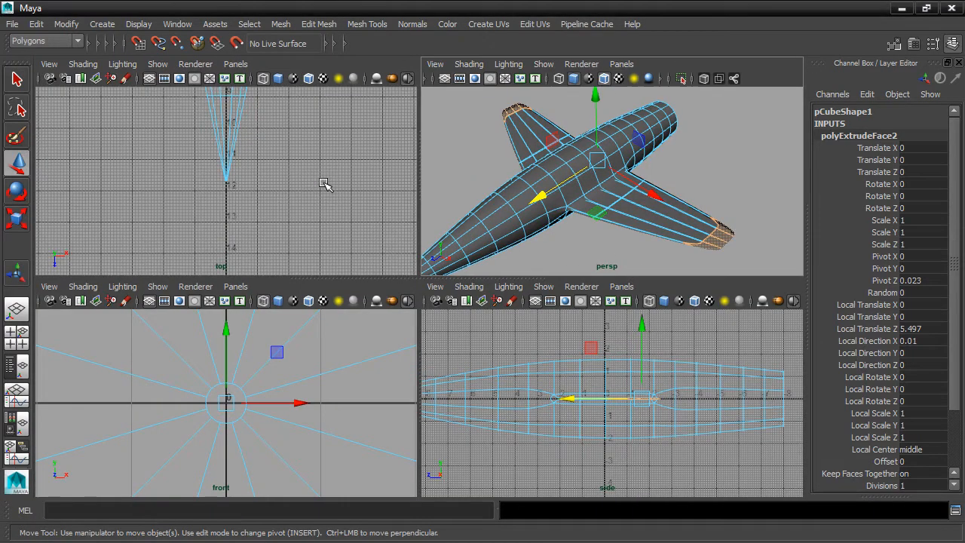
Frame the plane and shift the wingtip faces about 1.49 units back along Z
key(shift+a)
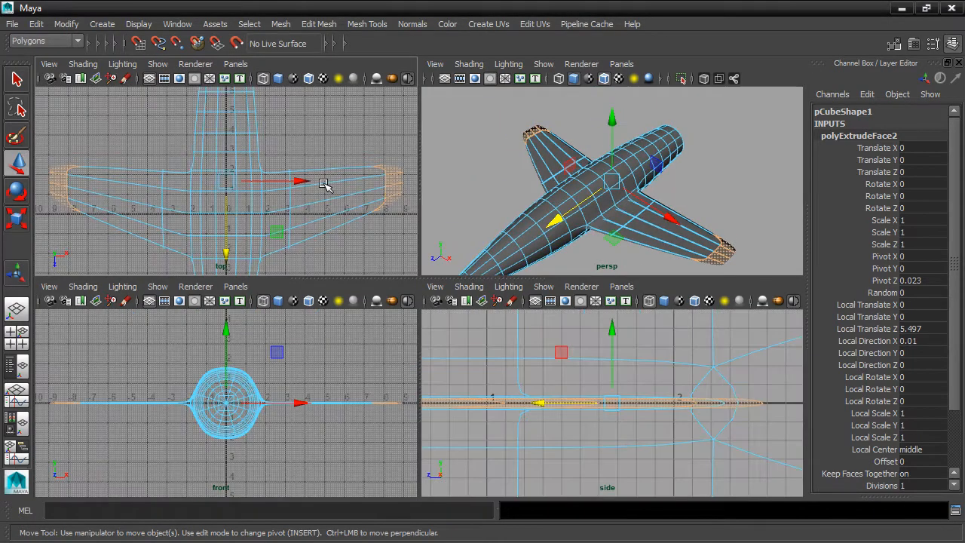
mouse_move(227, 252)
mouse_down()
mouse_move(231, 241)
mouse_move(222, 265)
mouse_up()
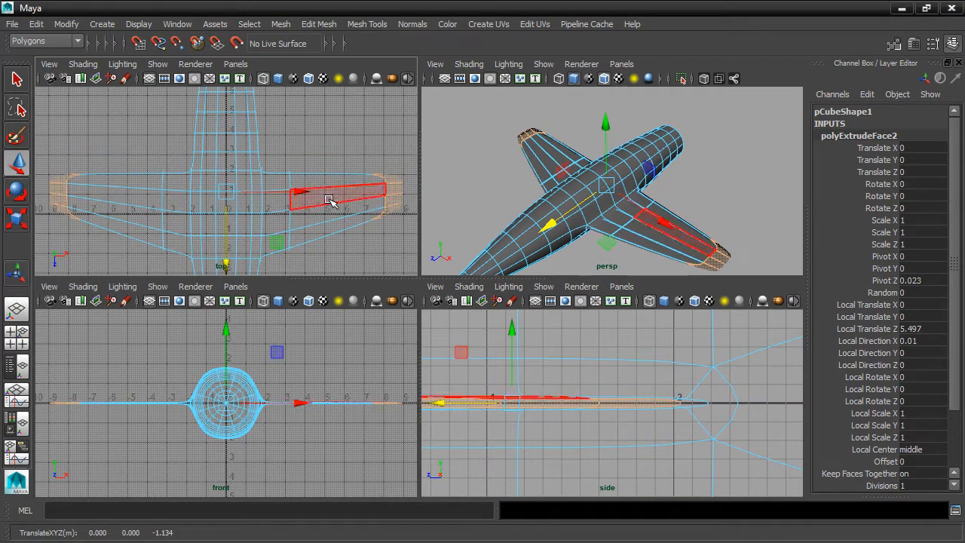
alt+middle_drag(216, 181, 304, 194)
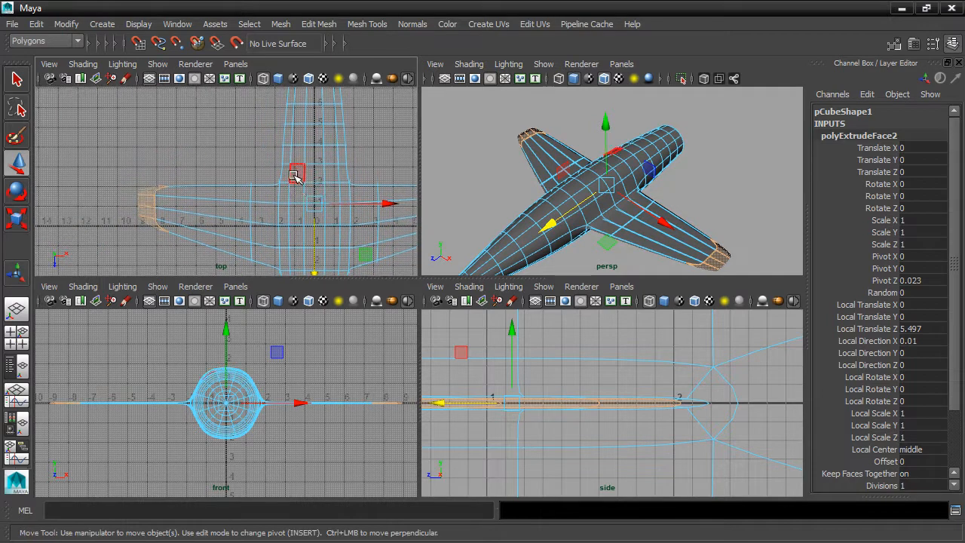
scroll(296, 175, up, 3)
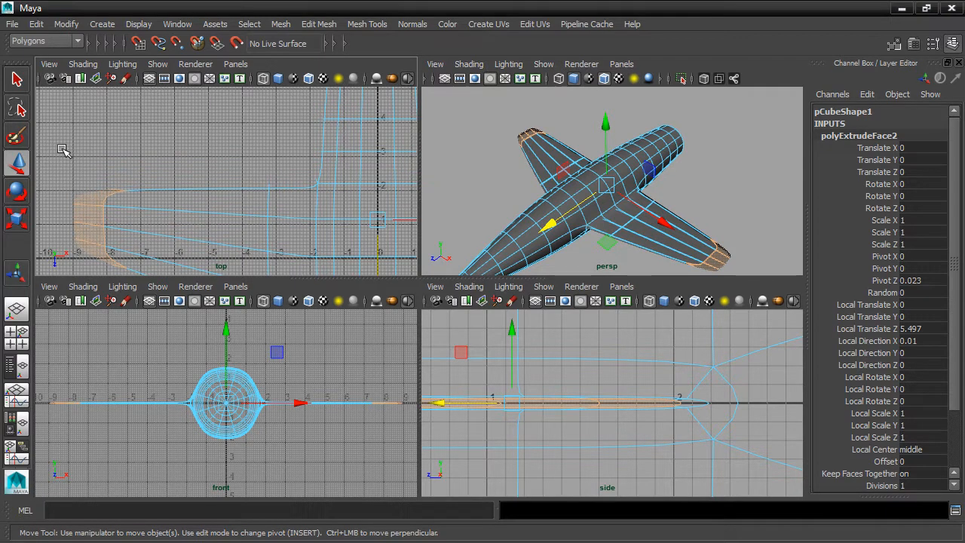
key(5)
alt+middle_drag(279, 199, 236, 159)
mouse_move(334, 254)
mouse_down()
mouse_move(335, 242)
mouse_move(334, 263)
mouse_move(334, 252)
mouse_up()
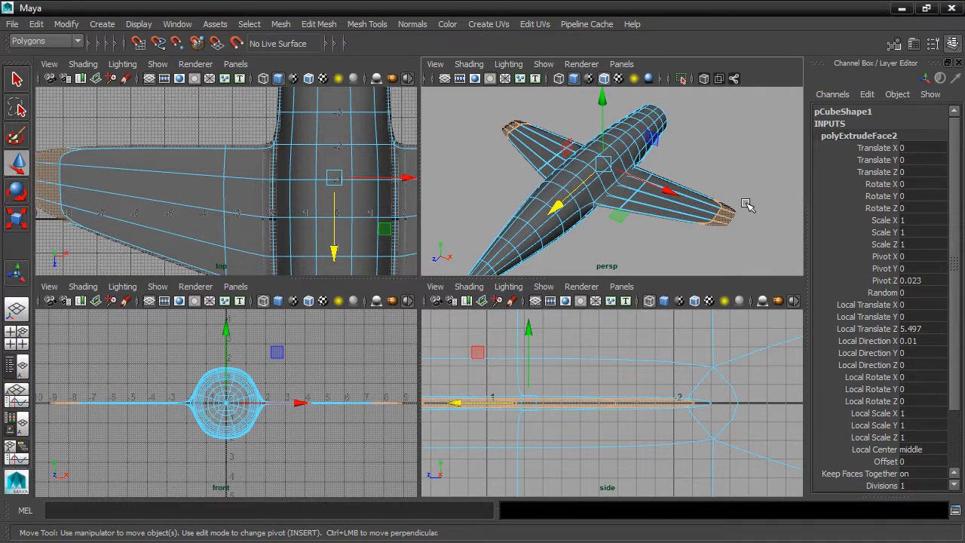
alt+drag(588, 188, 724, 193)
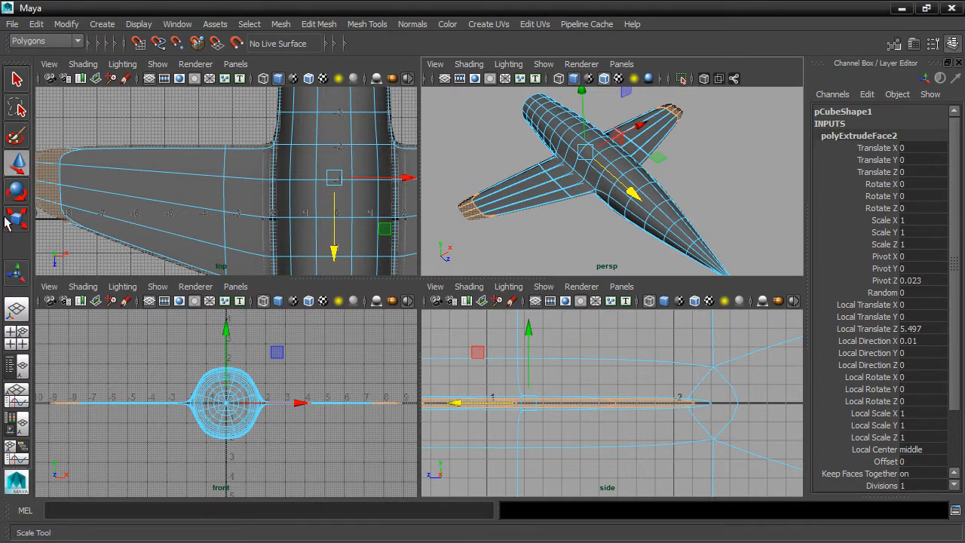
Set the Move Tool's symmetry to Object along X and clear the face selection
double_click(16, 164)
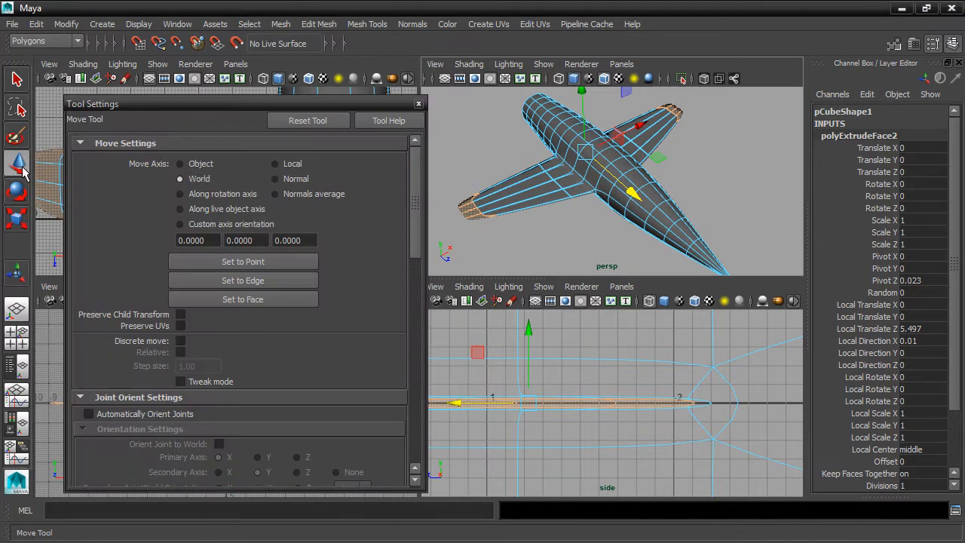
drag(419, 201, 409, 420)
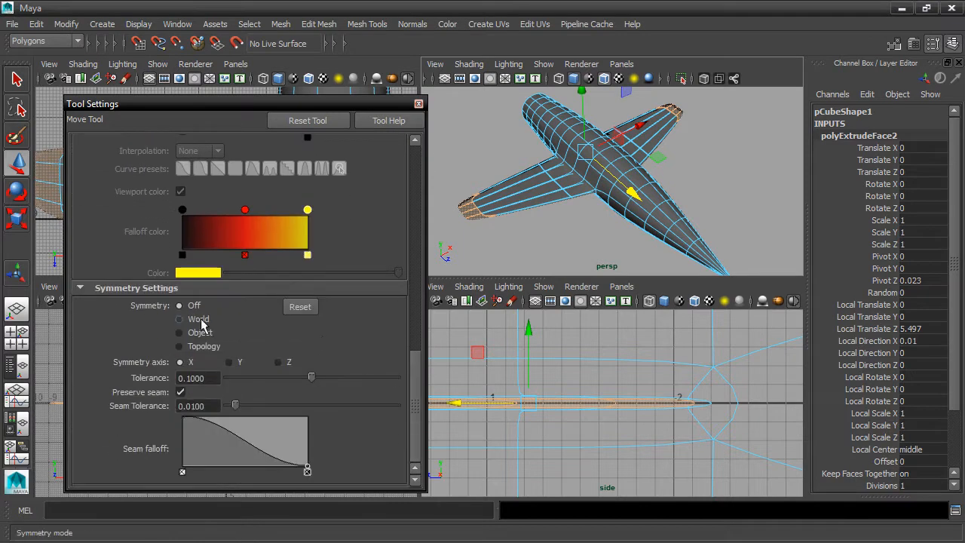
click(180, 334)
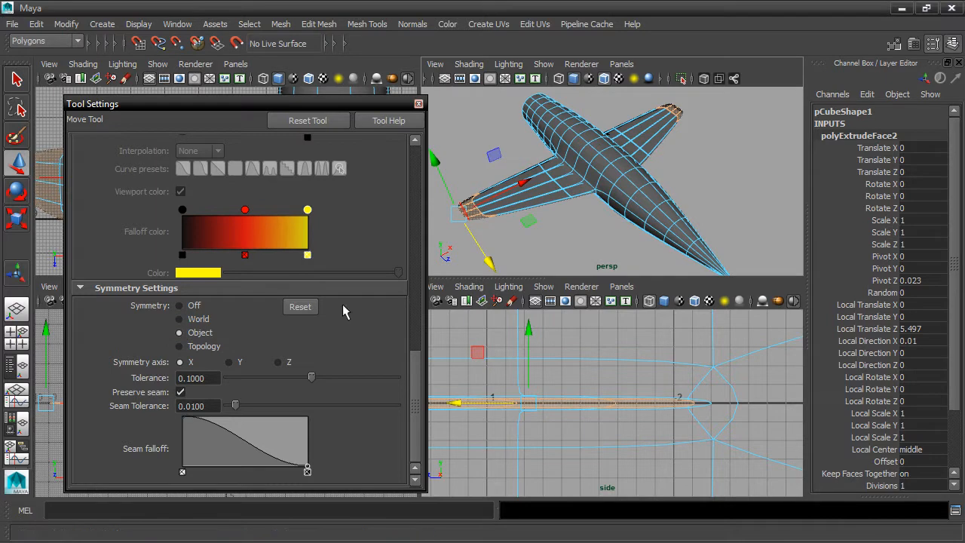
click(541, 244)
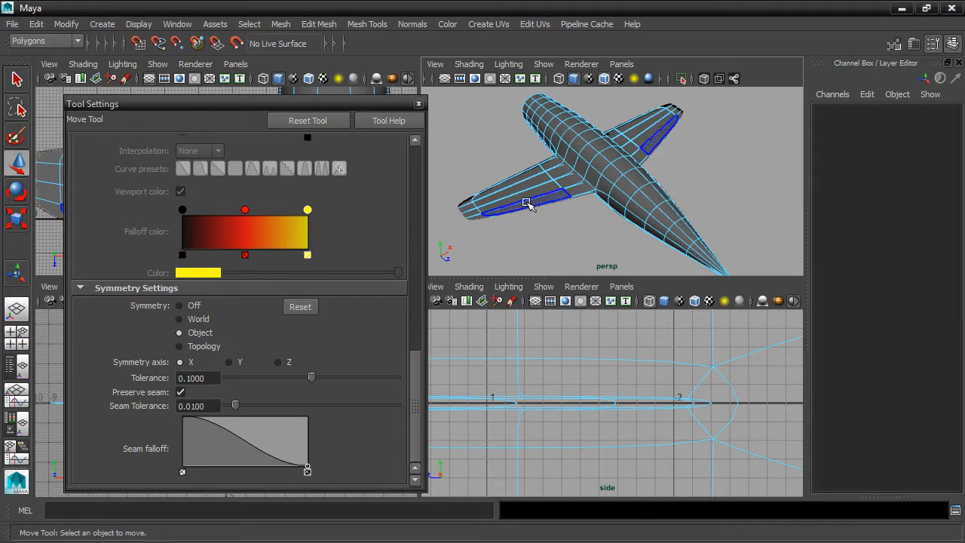
Move the trailing-edge wing face up and outward on both wings, with smooth preview off
click(527, 203)
alt+drag(592, 241, 572, 242)
mouse_move(688, 208)
alt+mouse_down()
mouse_move(671, 192)
mouse_move(683, 219)
alt+mouse_up()
scroll(672, 197, up, 3)
alt+drag(611, 229, 631, 216)
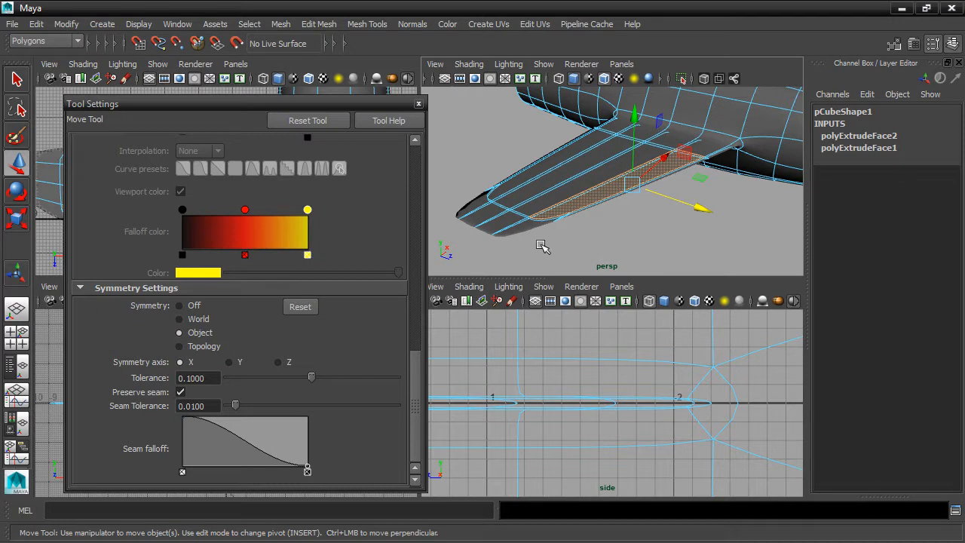
key(1)
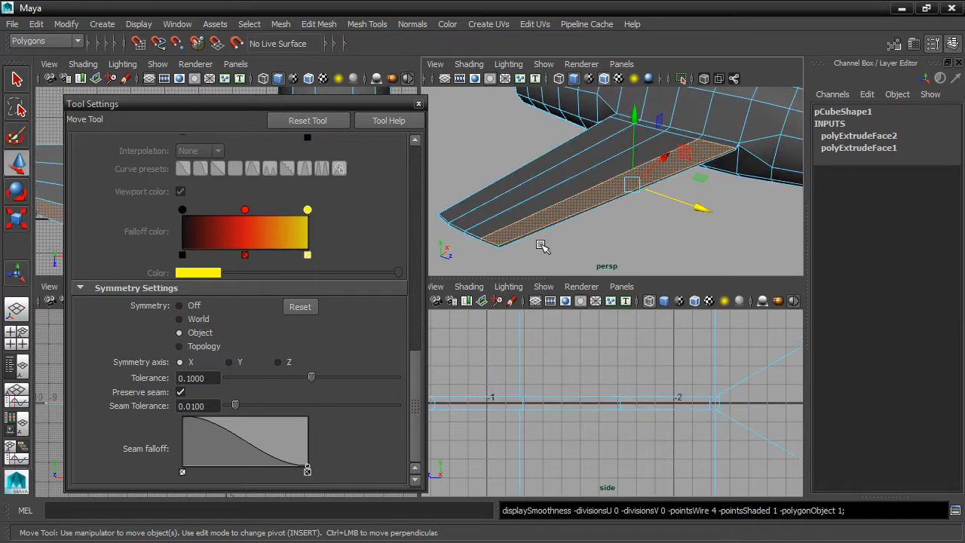
middle_drag(553, 252, 603, 221)
Select the wing-tip edge plus three adjacent wing-tip faces
alt+drag(605, 219, 665, 211)
scroll(667, 212, up, 4)
alt+middle_drag(652, 212, 718, 202)
click(623, 228)
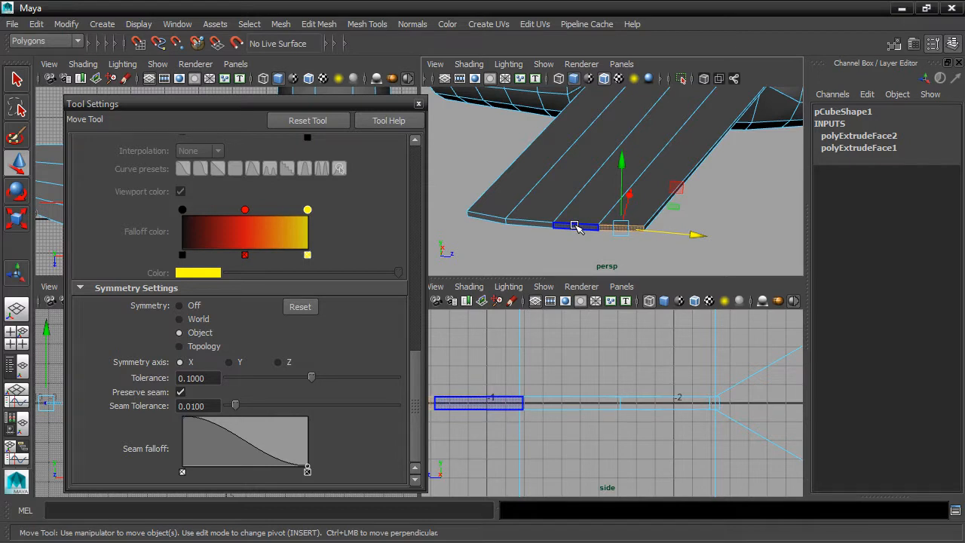
shift+click(575, 225)
shift+click(538, 224)
shift+click(499, 221)
scroll(635, 205, down, 4)
alt+drag(634, 206, 688, 211)
scroll(603, 150, down, 5)
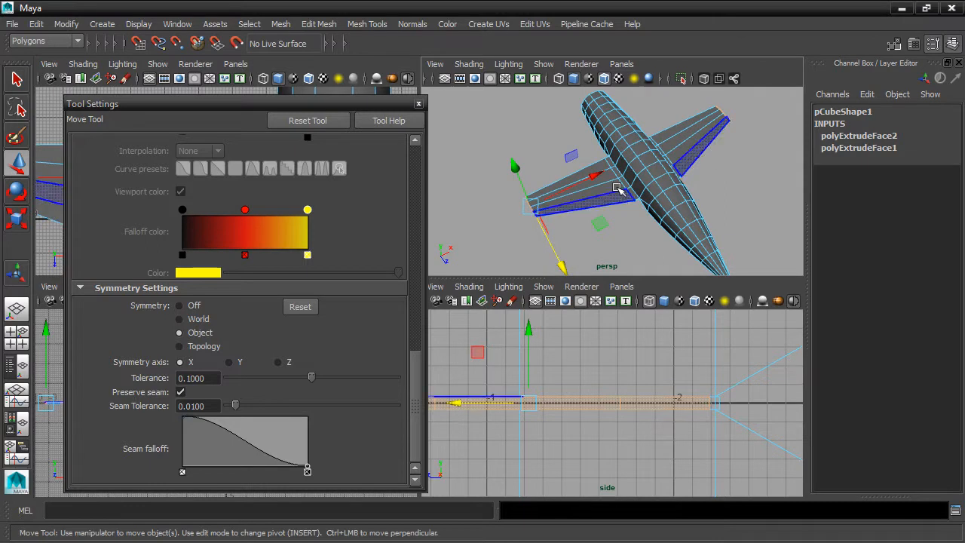
Push the selected wing faces further out along X and restore smooth preview
drag(617, 194, 548, 182)
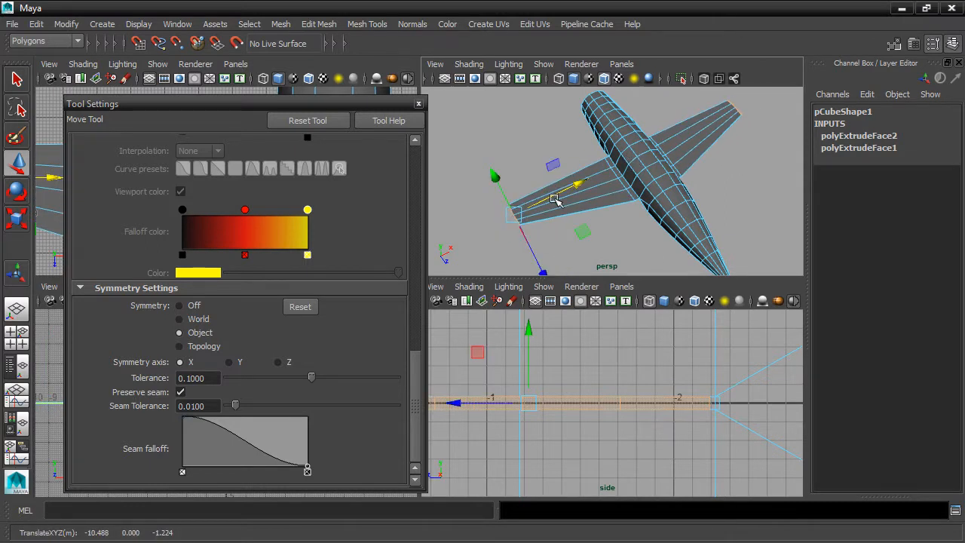
alt+drag(756, 205, 581, 165)
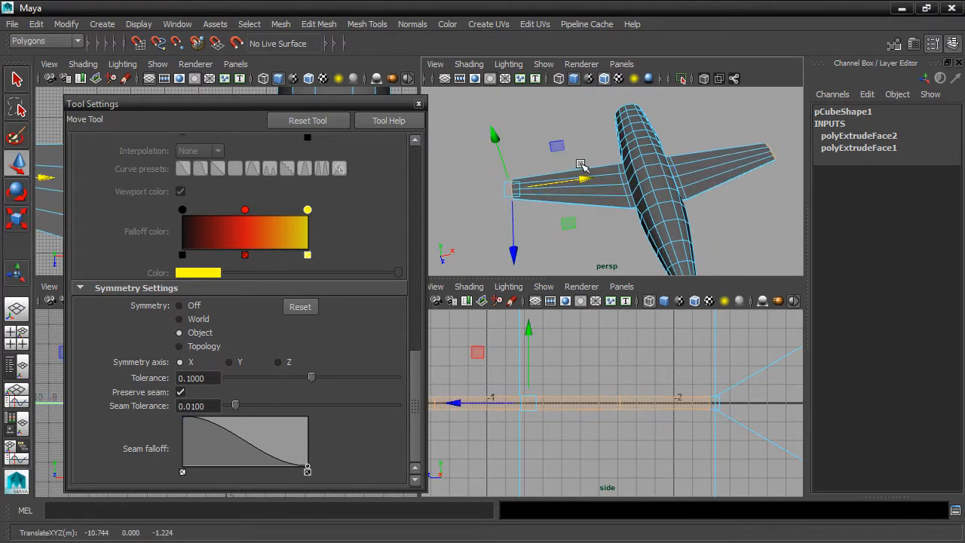
key(3)
drag(581, 178, 582, 178)
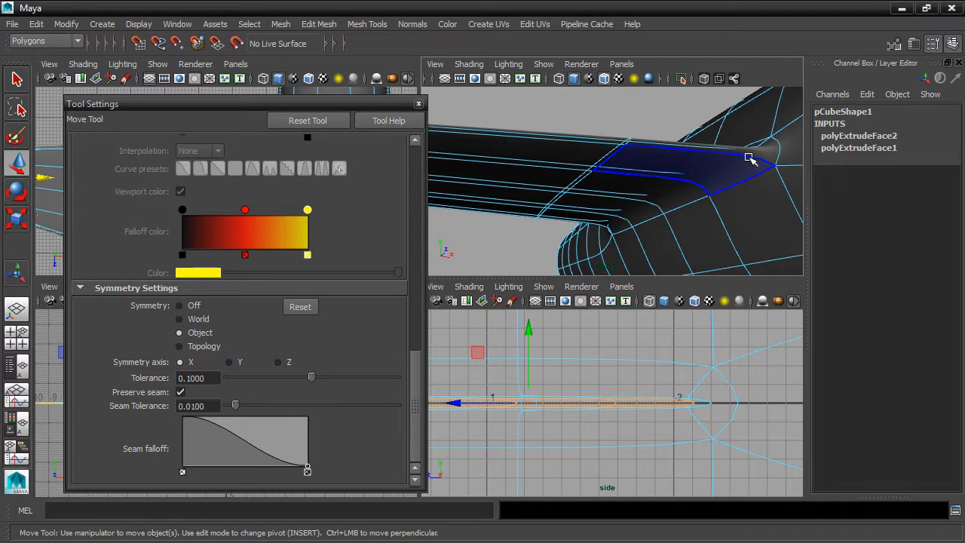
right_click(749, 158)
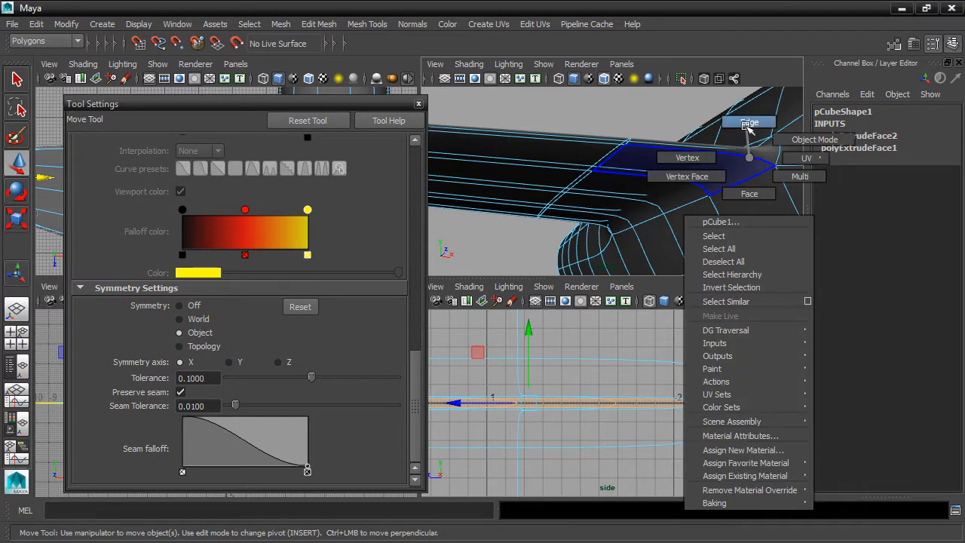
Select the wing-root top edges, close Tool Settings and lower the edges
click(743, 151)
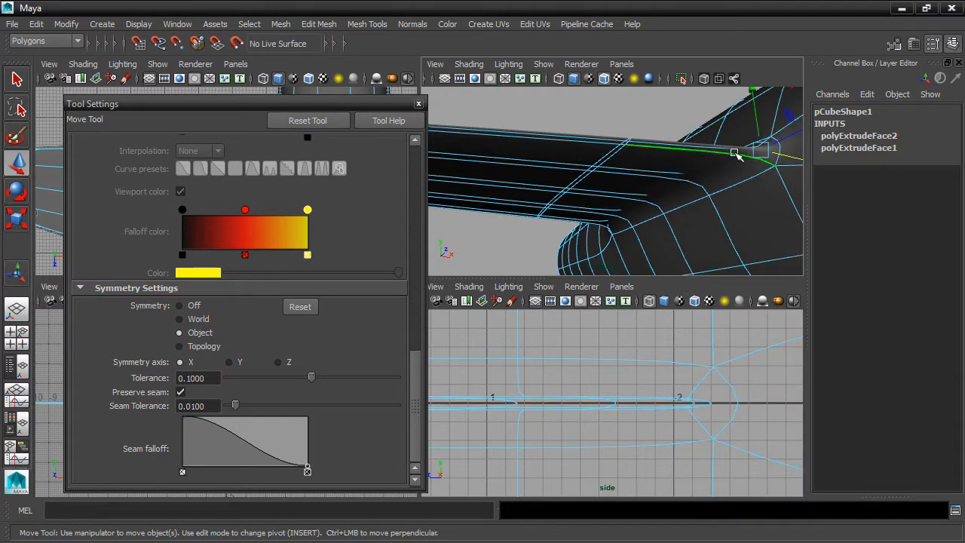
click(419, 103)
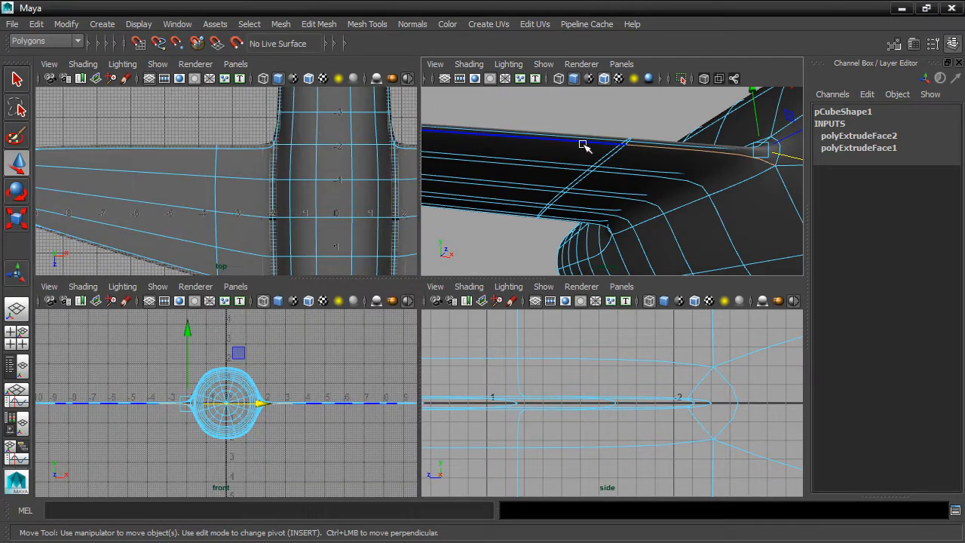
shift+click(584, 143)
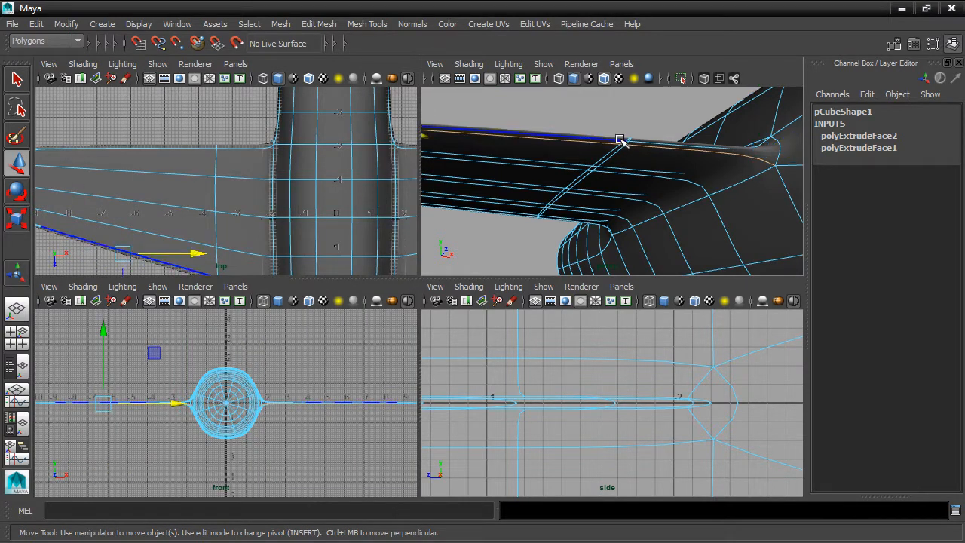
alt+middle_drag(619, 143, 661, 150)
mouse_move(638, 138)
alt+mouse_down()
mouse_move(723, 160)
mouse_move(638, 138)
mouse_move(645, 129)
alt+mouse_up()
alt+middle_drag(648, 130, 516, 114)
alt+middle_drag(580, 127, 615, 133)
drag(497, 107, 496, 117)
Frame the edge, lower it slightly, then tilt it with the Rotate tool
mouse_move(334, 352)
alt+middle_down()
mouse_move(390, 321)
mouse_move(339, 384)
mouse_move(324, 388)
alt+middle_up()
scroll(359, 374, up, 4)
scroll(324, 388, up, 3)
key(f)
drag(609, 341, 610, 345)
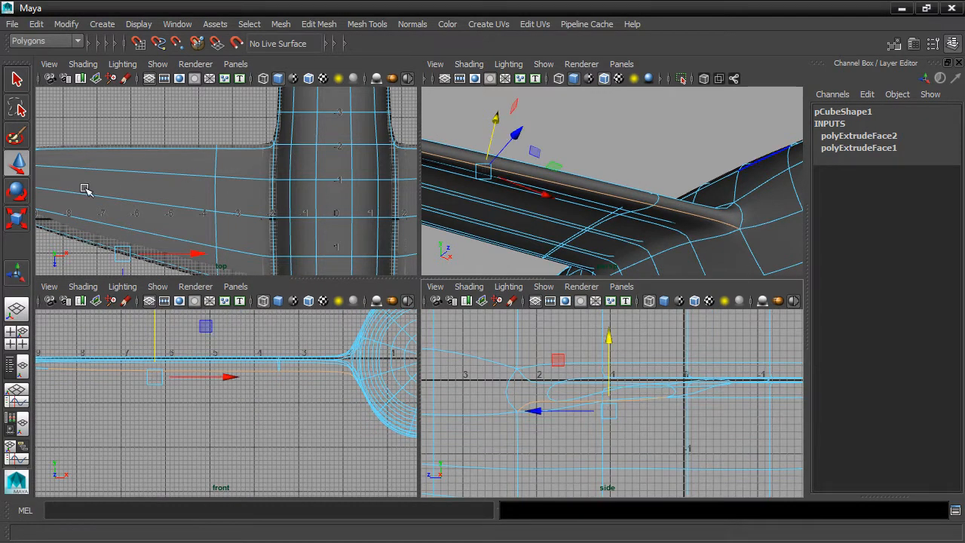
click(16, 190)
drag(581, 349, 571, 349)
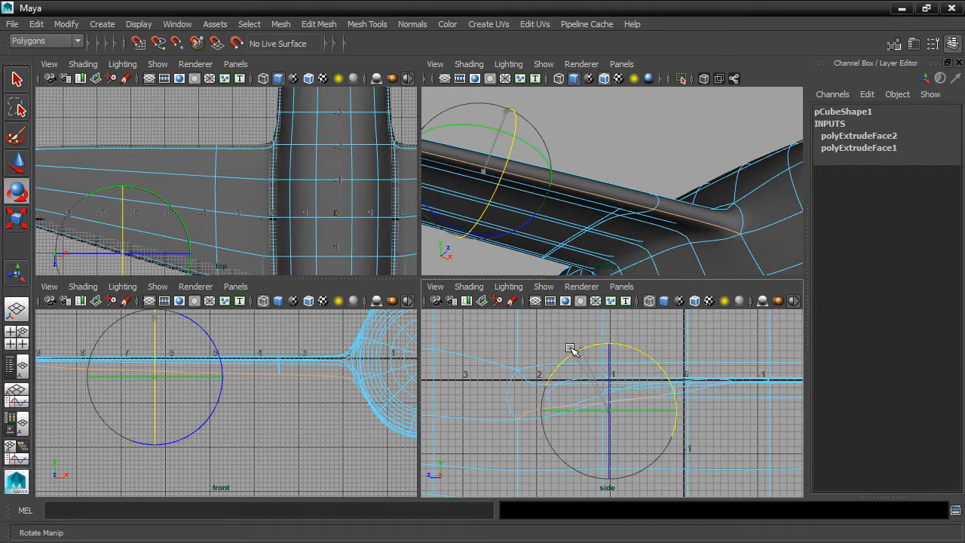
Readjust the edge's height with Move and switch to vertex mode
alt+middle_drag(629, 204, 631, 327)
click(25, 164)
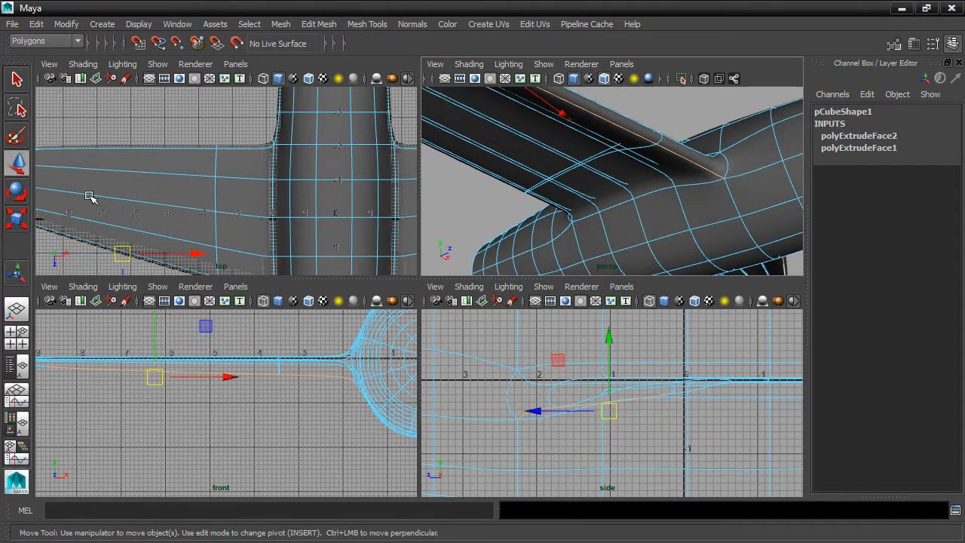
drag(609, 338, 609, 330)
alt+drag(656, 117, 646, 186)
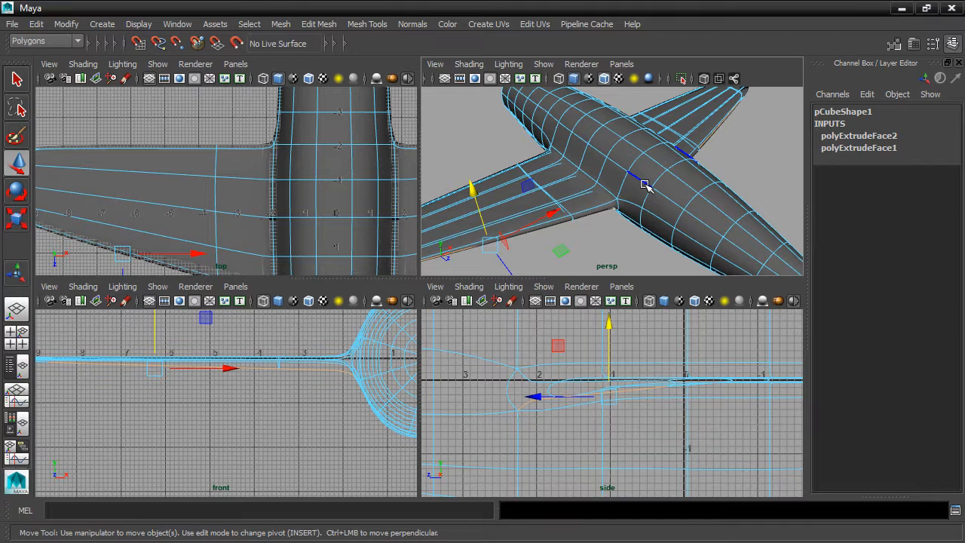
right_drag(613, 166, 573, 169)
Select three fuselage vertices at the wing root and slide them slightly to reshape the join
click(625, 170)
shift+click(608, 158)
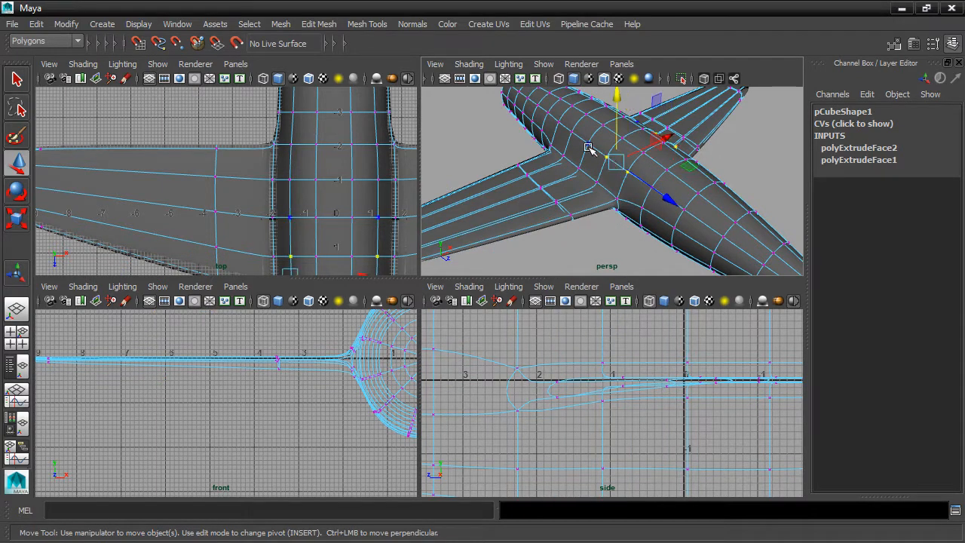
shift+click(571, 133)
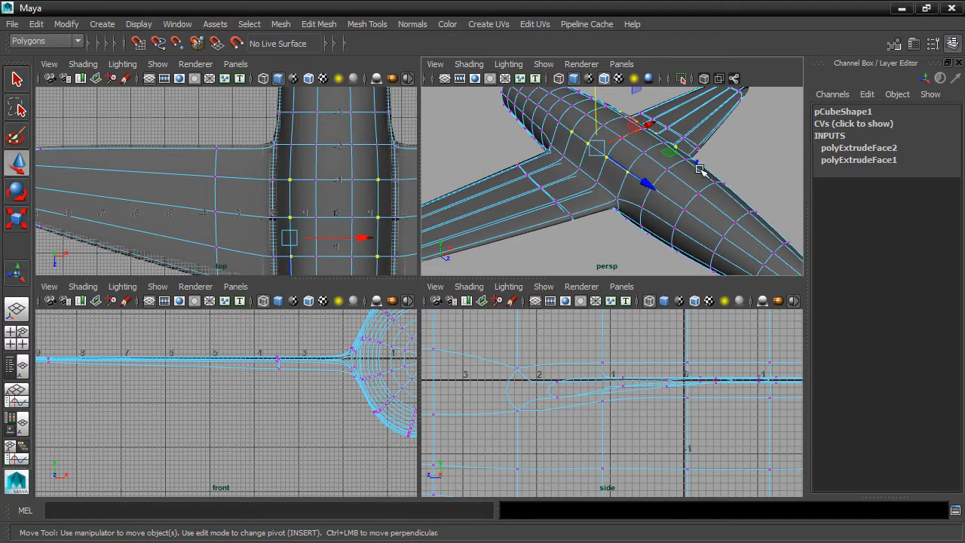
scroll(699, 170, up, 8)
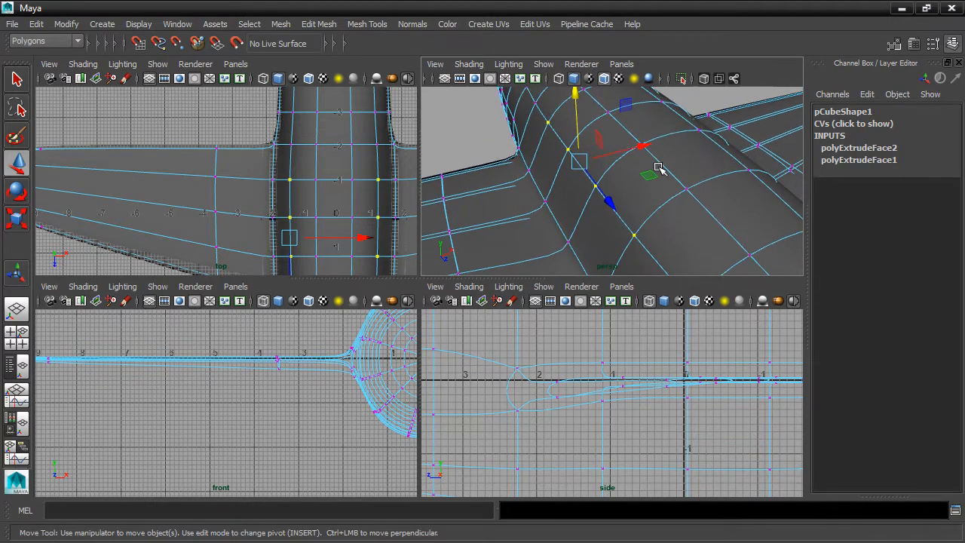
alt+middle_drag(663, 141, 653, 170)
mouse_move(618, 135)
mouse_down()
mouse_move(612, 155)
mouse_move(628, 134)
mouse_move(623, 159)
mouse_move(636, 146)
mouse_move(620, 153)
mouse_up()
Reposition the selected wing-root vertices to refine how the wing meets the fuselage
scroll(260, 434, down, 3)
scroll(268, 425, up, 10)
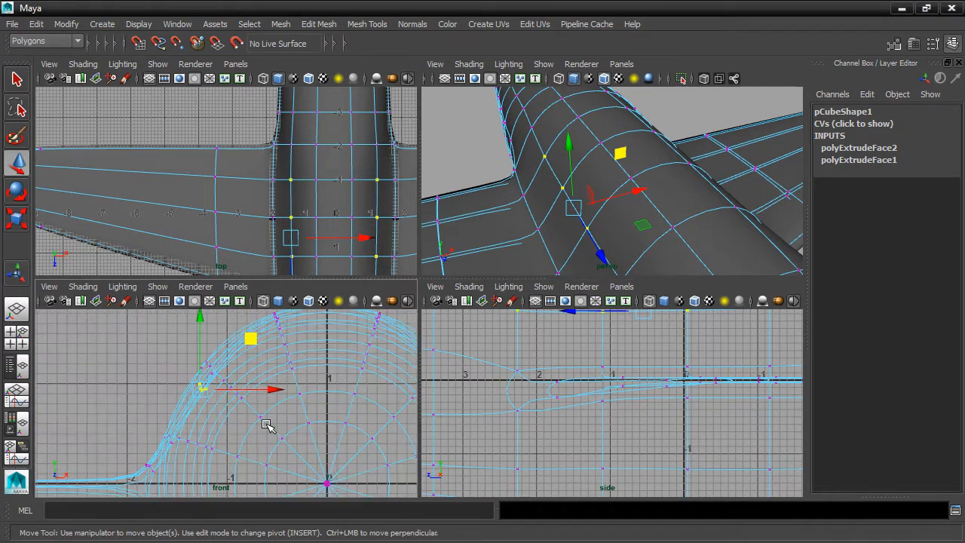
scroll(267, 426, up, 5)
drag(619, 152, 619, 140)
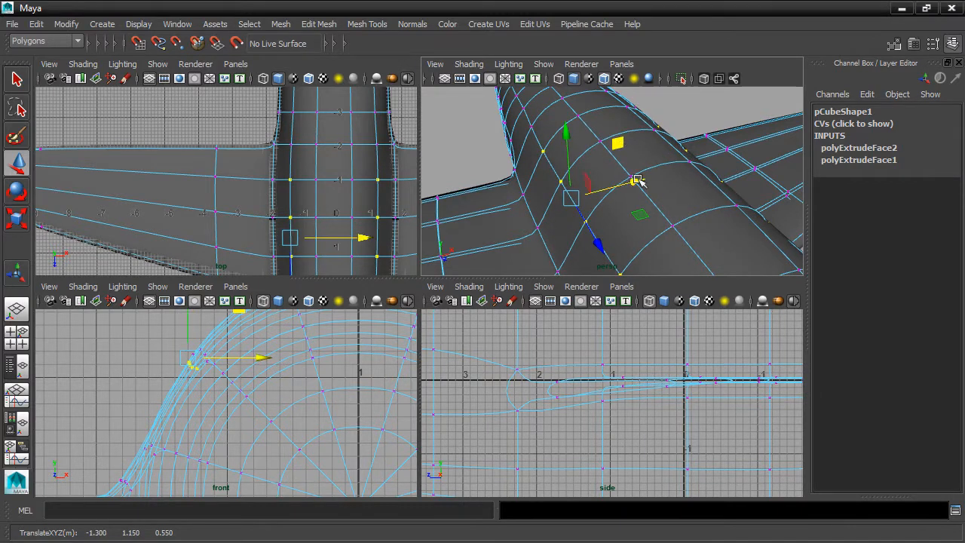
alt+drag(671, 216, 692, 164)
Pick two more vertices, then put the fuselage into face selection mode
click(620, 161)
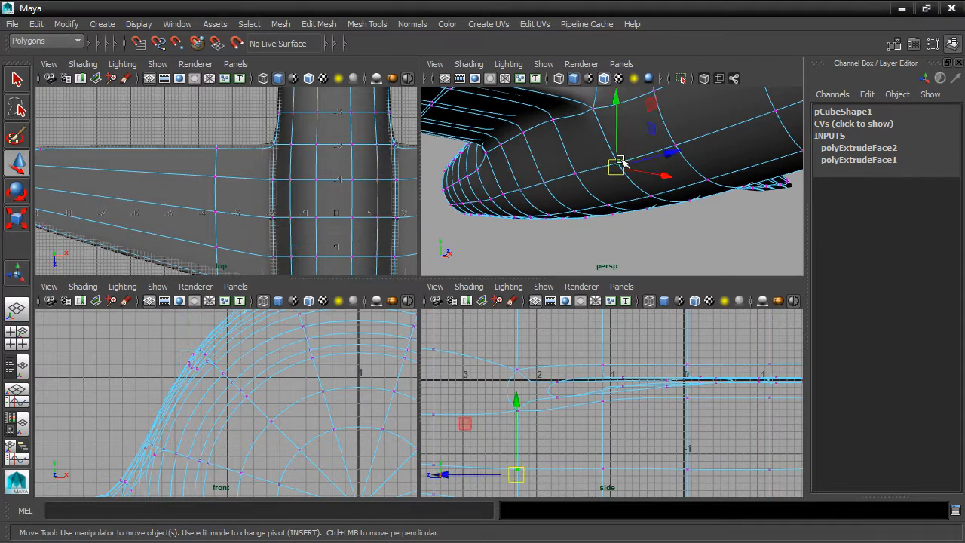
click(578, 174)
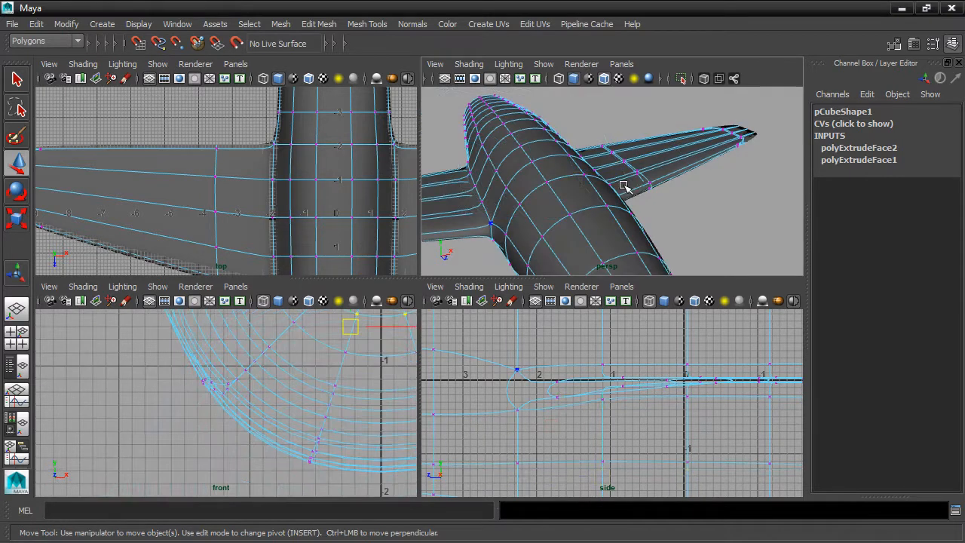
alt+drag(540, 149, 663, 173)
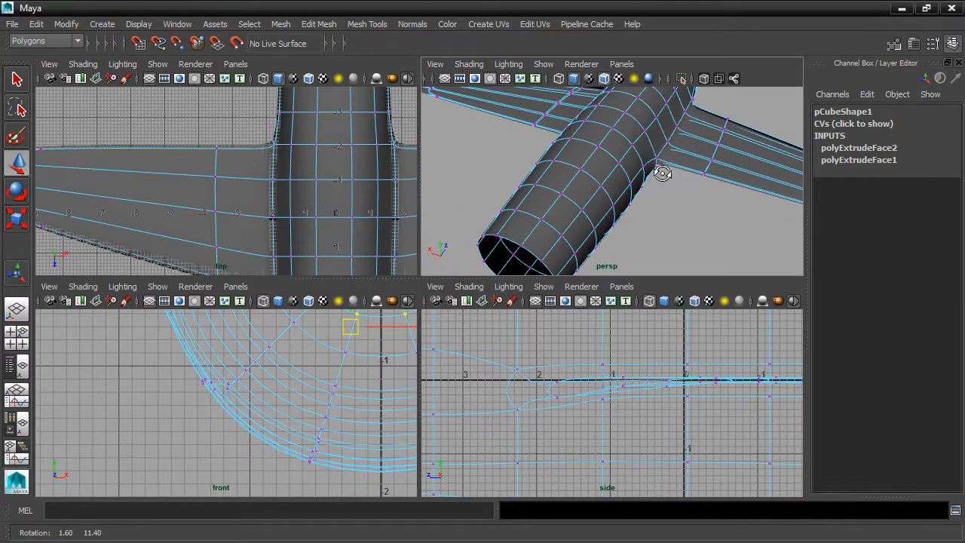
right_drag(547, 194, 546, 218)
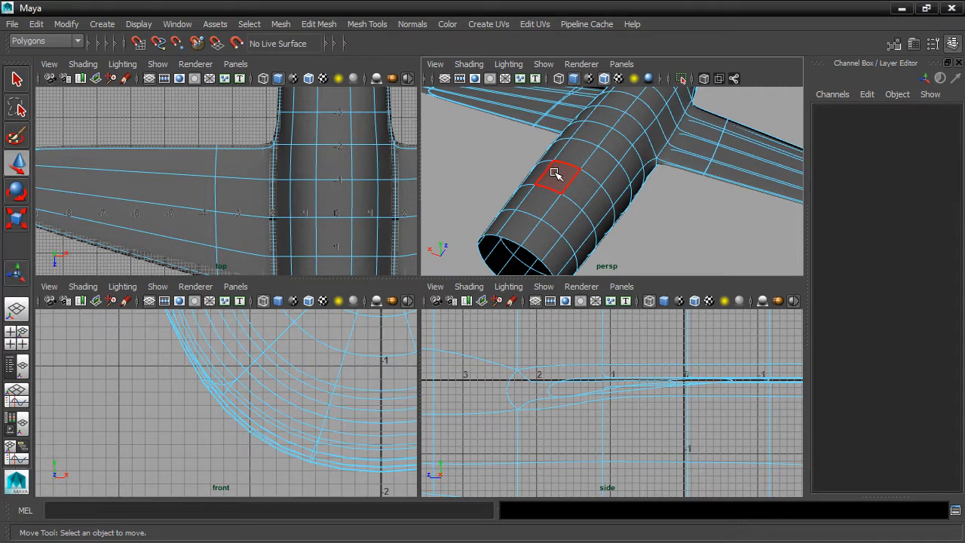
Select the strip of faces along the fuselage top and frame it in all views
click(555, 173)
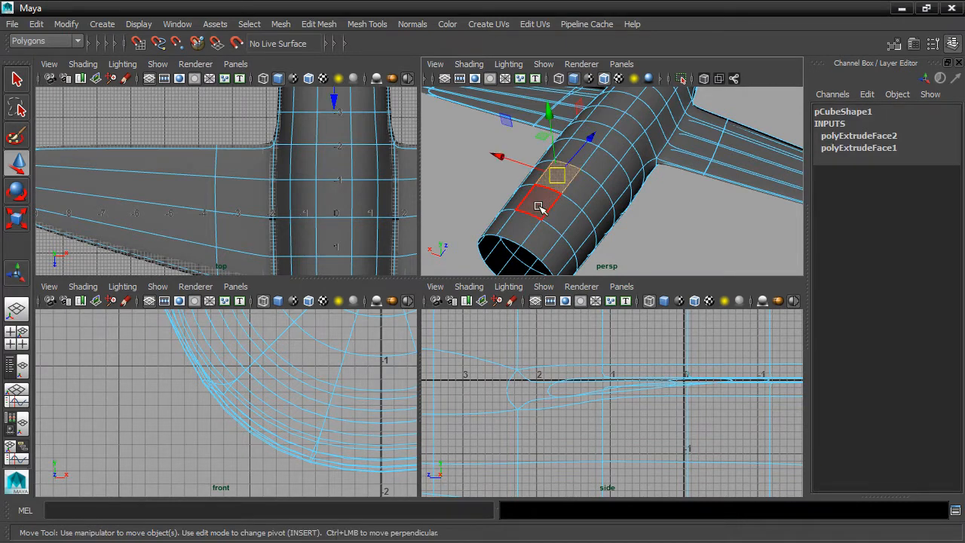
shift+double_click(539, 208)
key(shift+f)
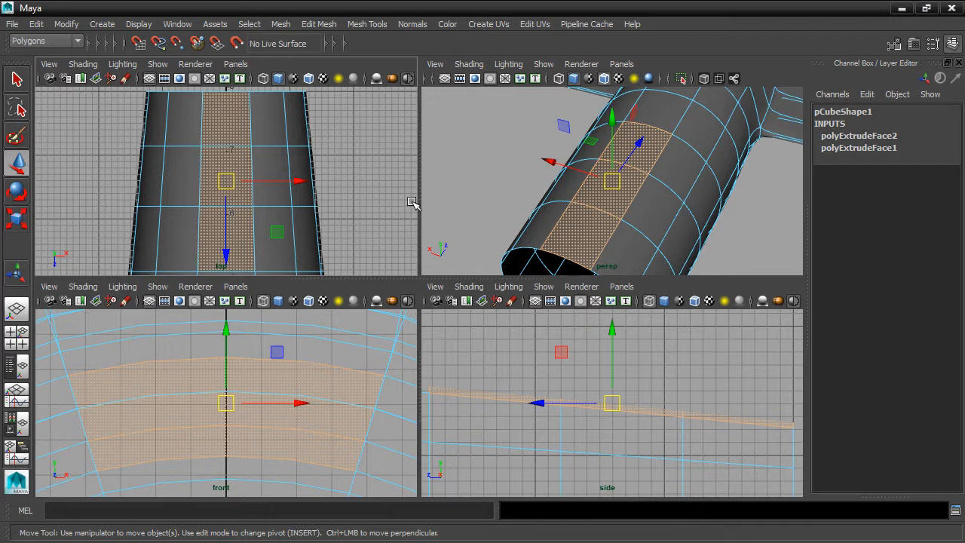
Switch to edges and select the edge loop ringing the fuselage near its front
alt+drag(625, 231, 633, 236)
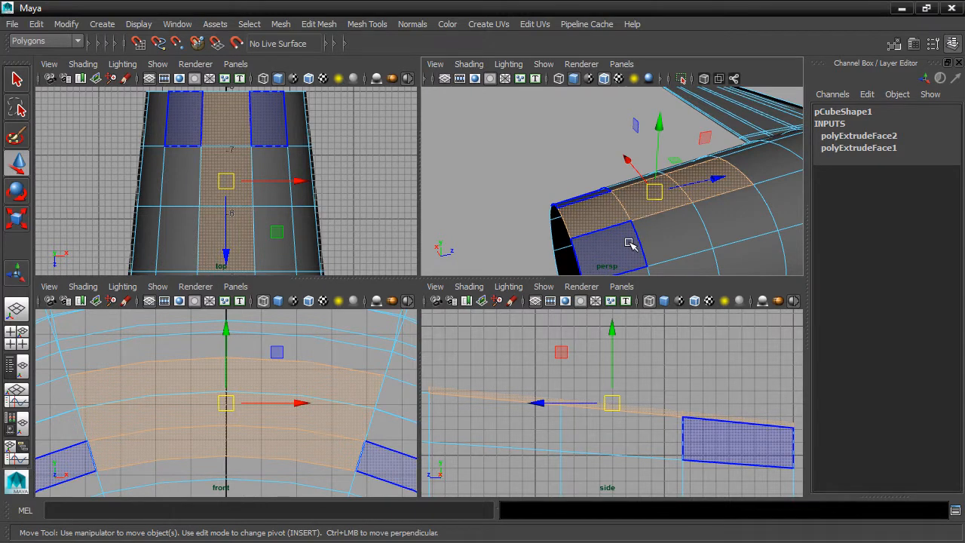
right_drag(636, 236, 636, 148)
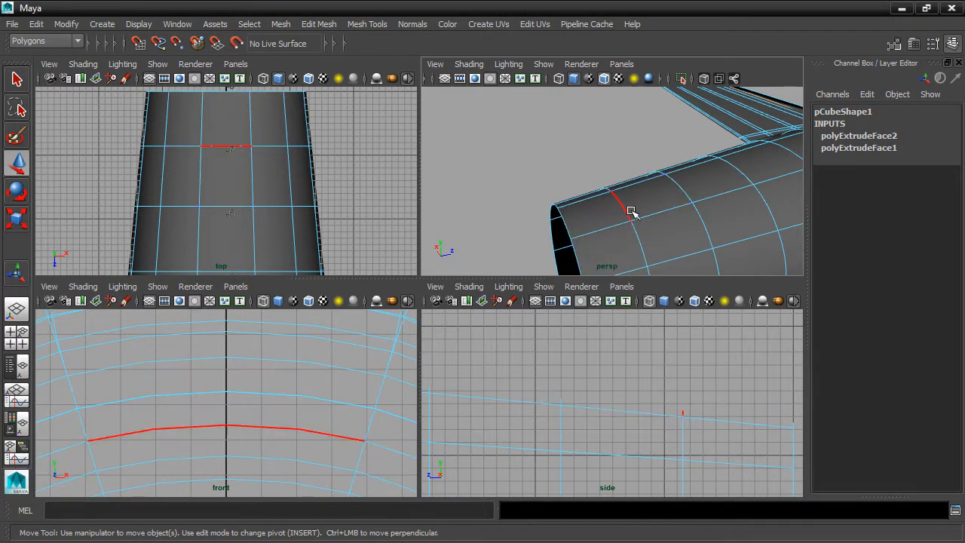
double_click(623, 207)
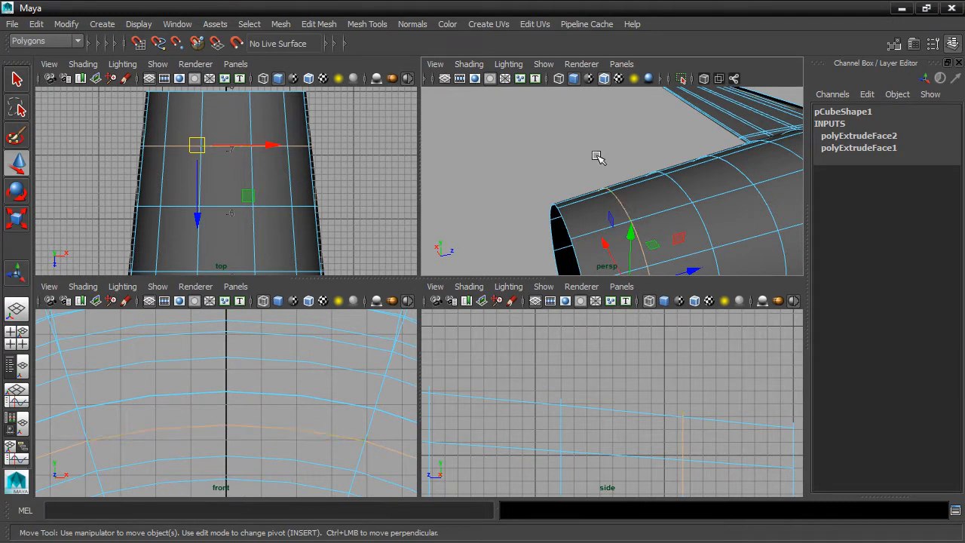
With the Slide Edge Tool, slide the ring edge loops along the front of the fuselage
click(367, 24)
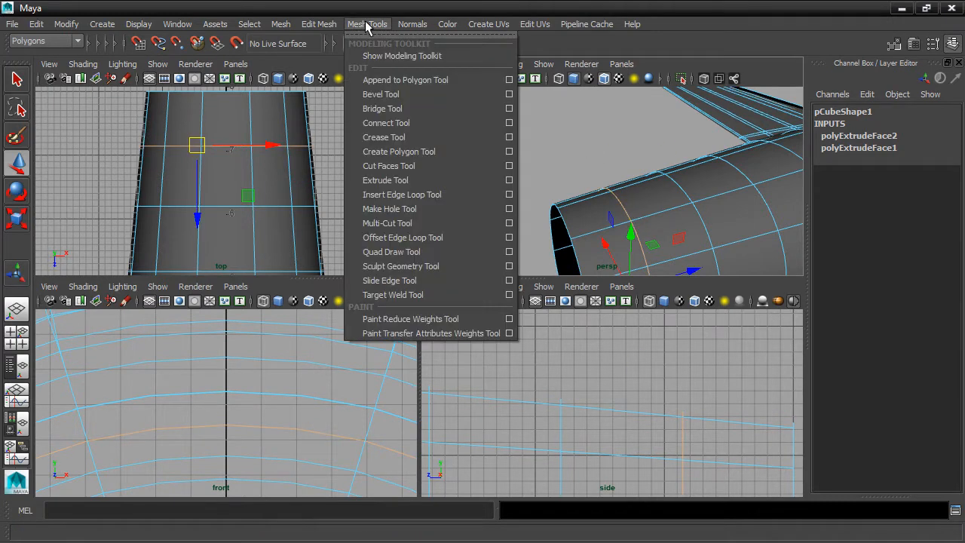
click(401, 281)
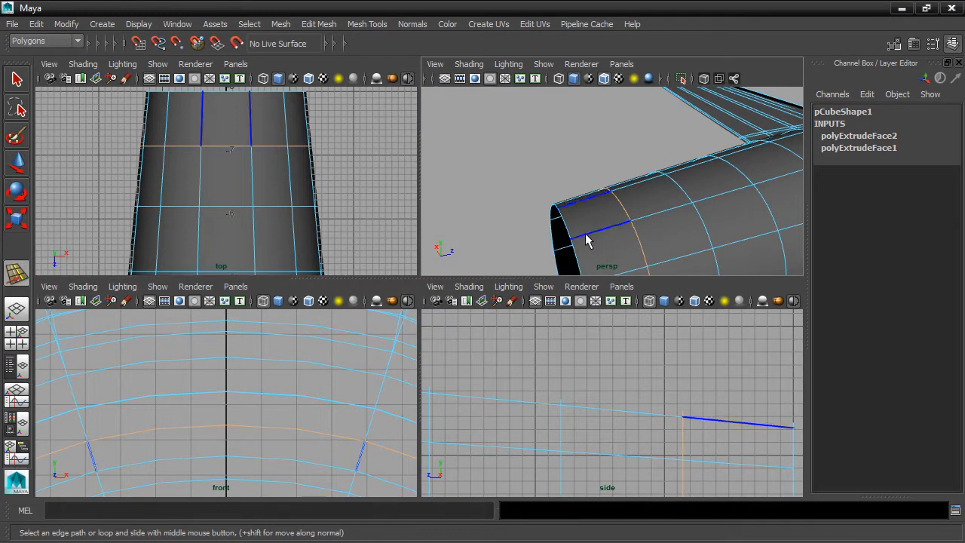
middle_drag(623, 206, 557, 220)
key(alt)
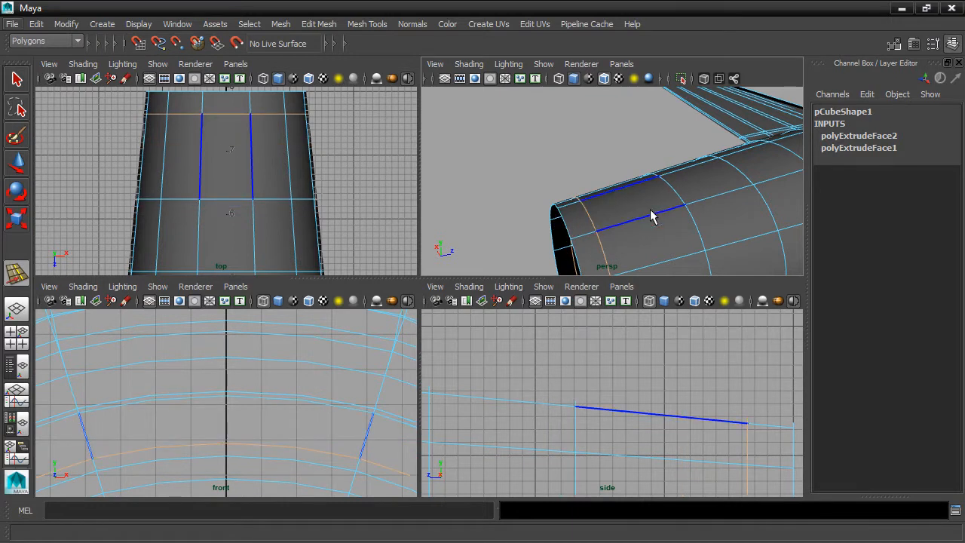
mouse_move(652, 217)
alt+mouse_down()
mouse_move(683, 204)
mouse_move(635, 226)
mouse_move(642, 216)
alt+mouse_up()
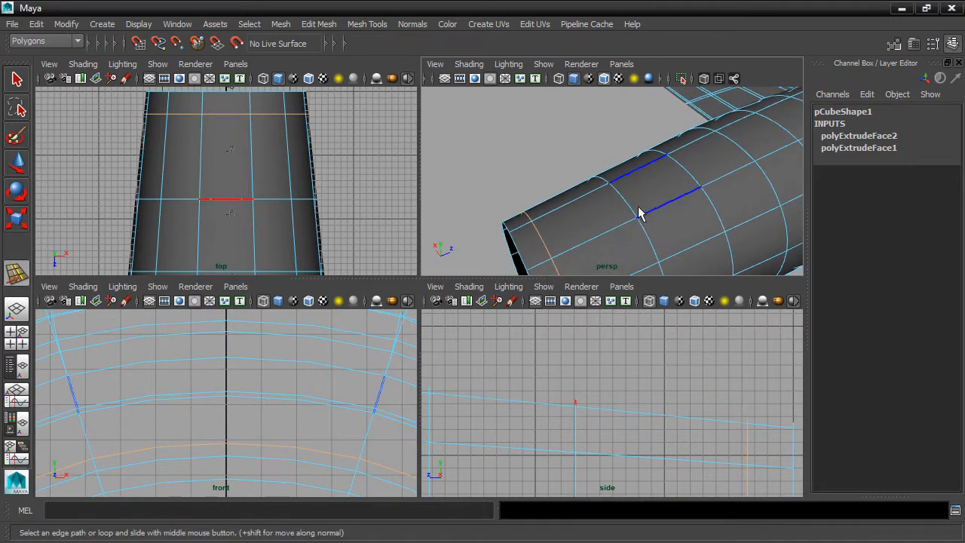
click(630, 210)
middle_drag(630, 211, 611, 217)
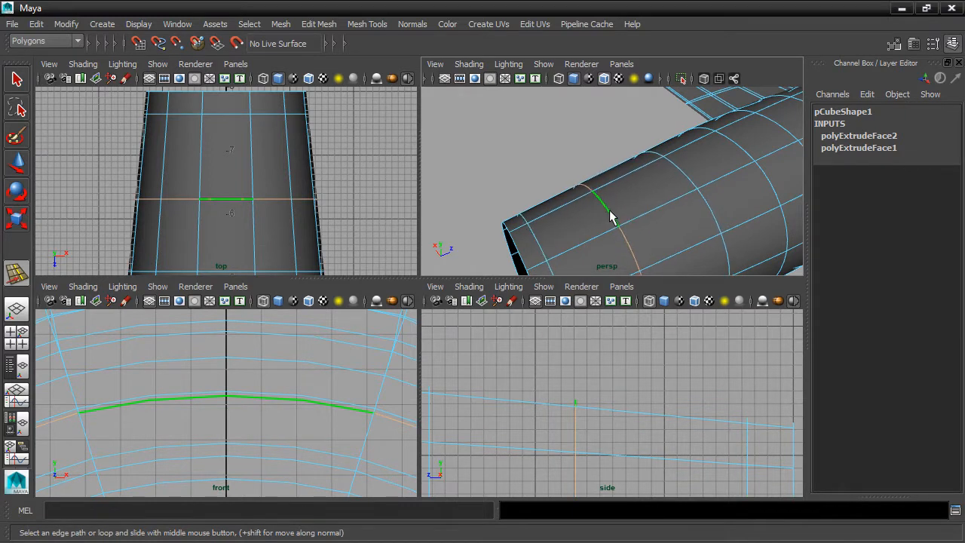
click(684, 179)
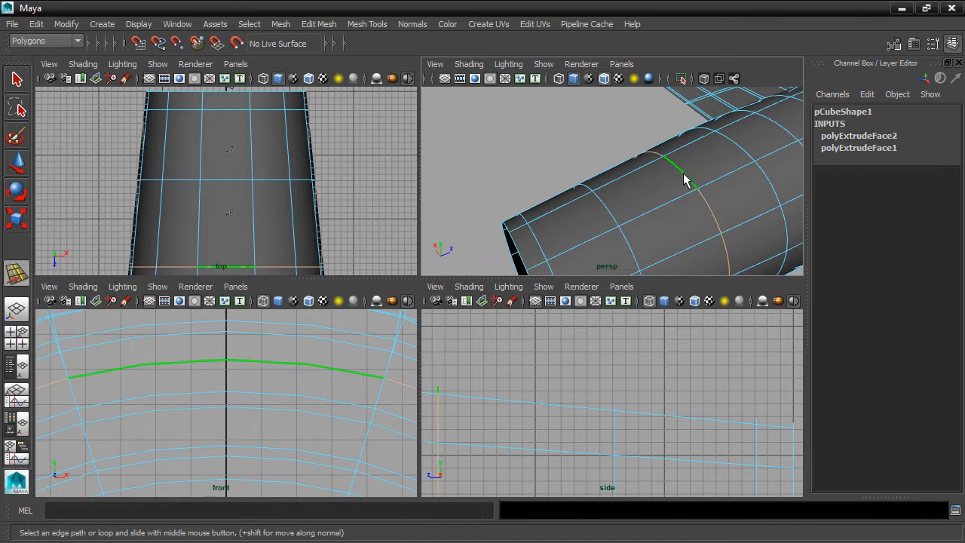
Switch to faces and select a continuous strip of faces along the fuselage top
middle_drag(674, 191, 672, 189)
right_drag(670, 184, 672, 215)
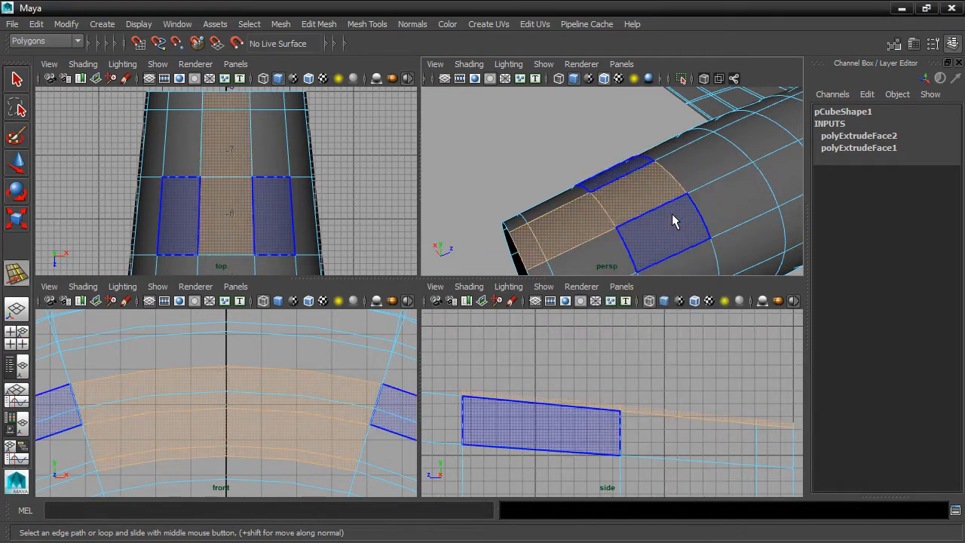
click(686, 177)
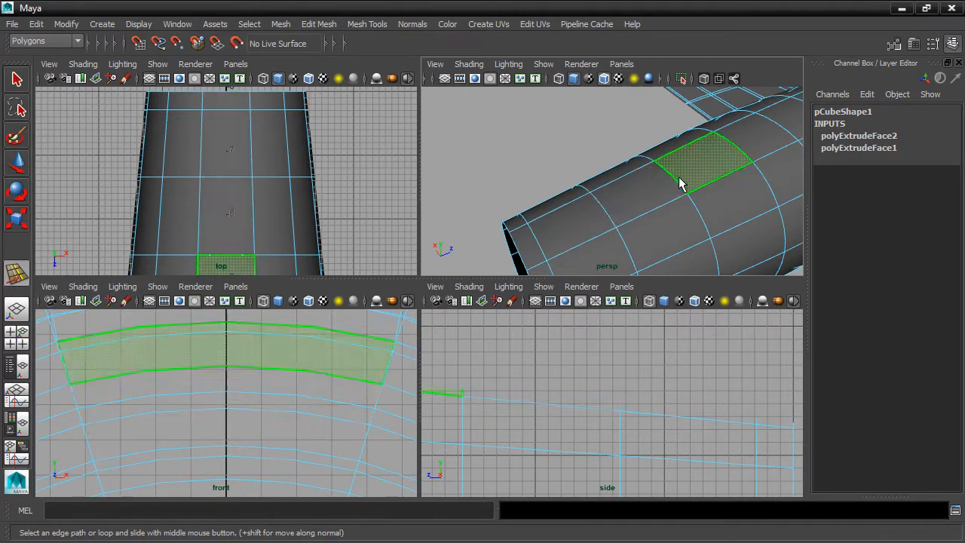
shift+click(645, 199)
shift+click(593, 218)
alt+drag(617, 236, 641, 192)
alt+drag(610, 252, 663, 197)
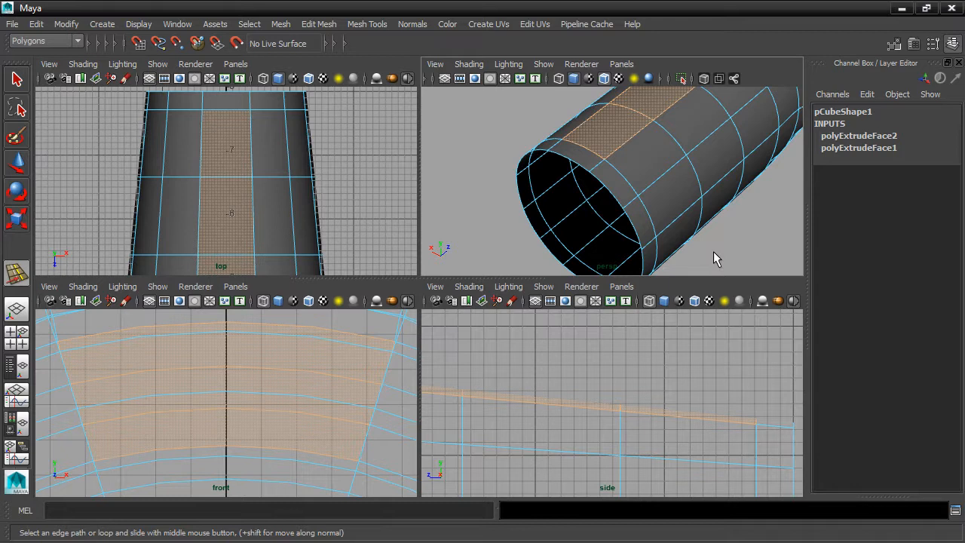
alt+drag(713, 251, 718, 249)
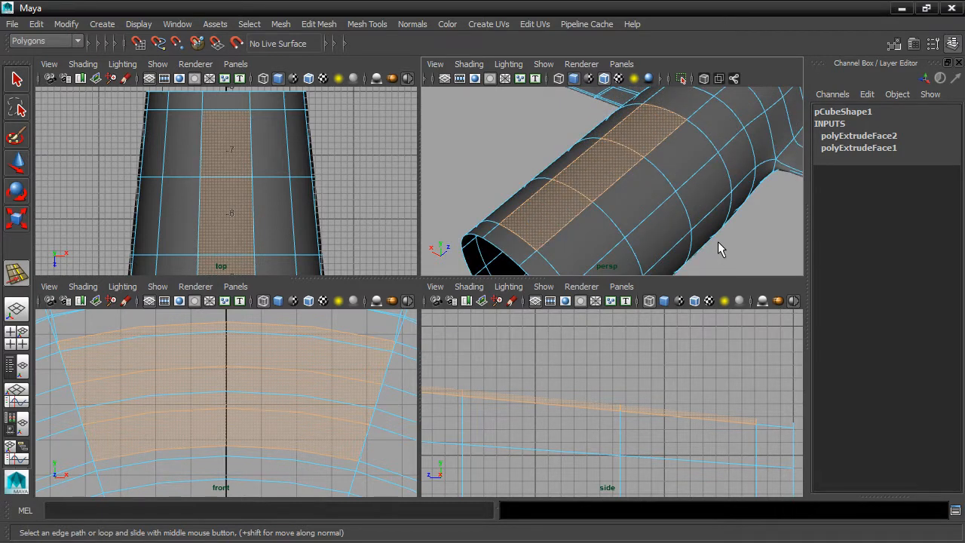
Add Divisions to the top face strip linearly, with 3 divisions in U
click(308, 25)
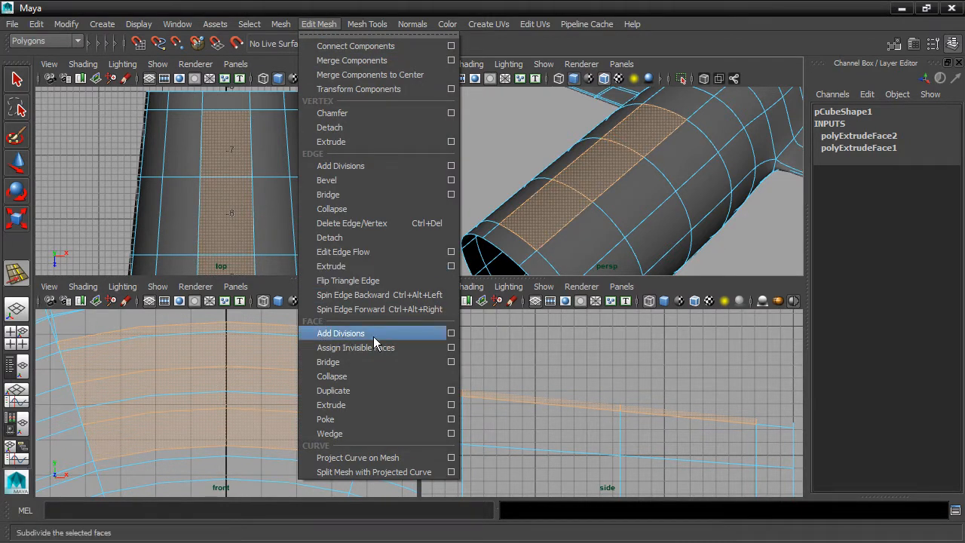
click(450, 333)
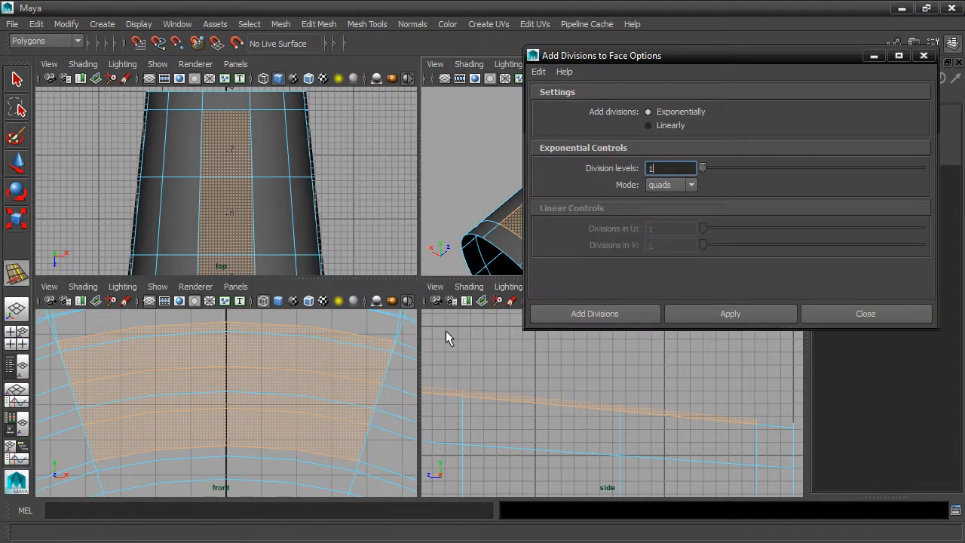
click(650, 126)
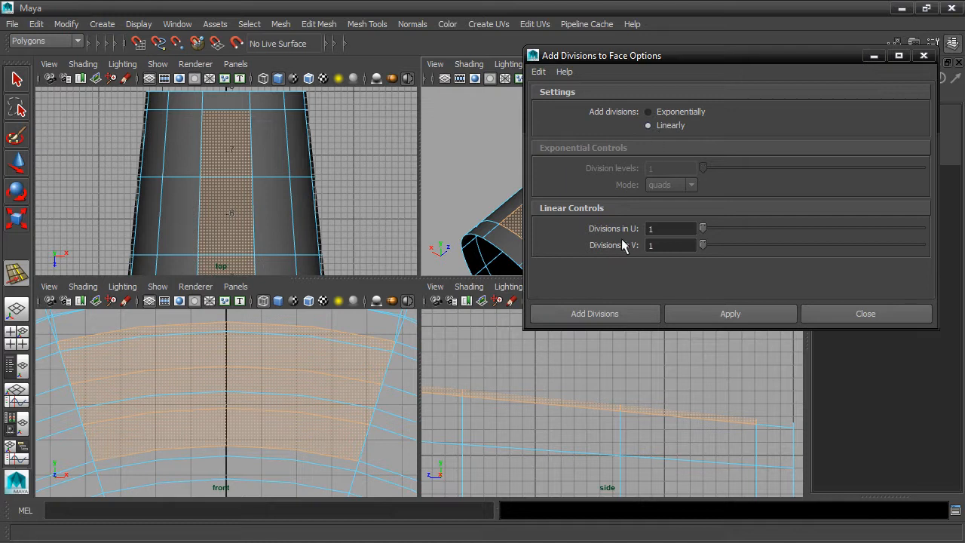
drag(702, 229, 784, 230)
click(615, 316)
Orbit around the fuselage, trying and then clearing face selections on its side
click(638, 245)
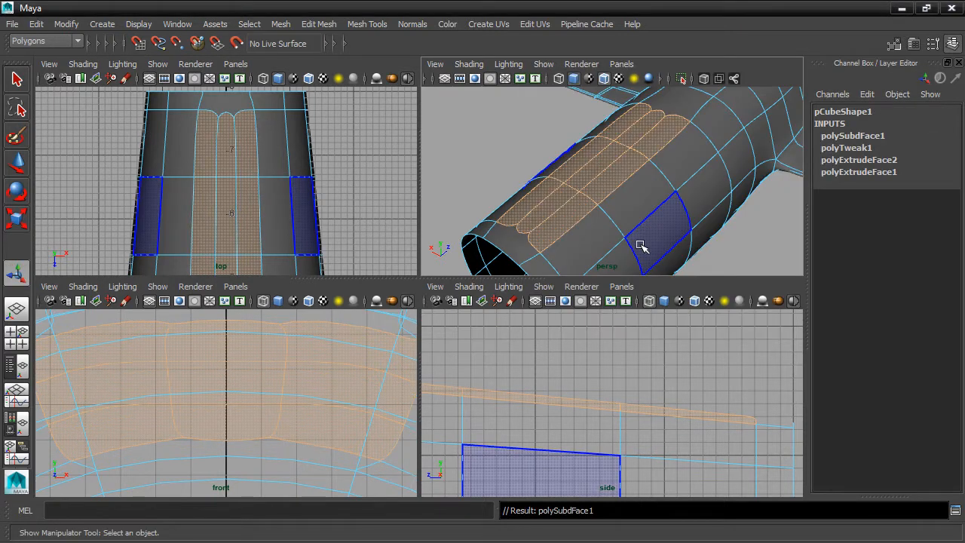
alt+drag(650, 229, 671, 236)
click(743, 254)
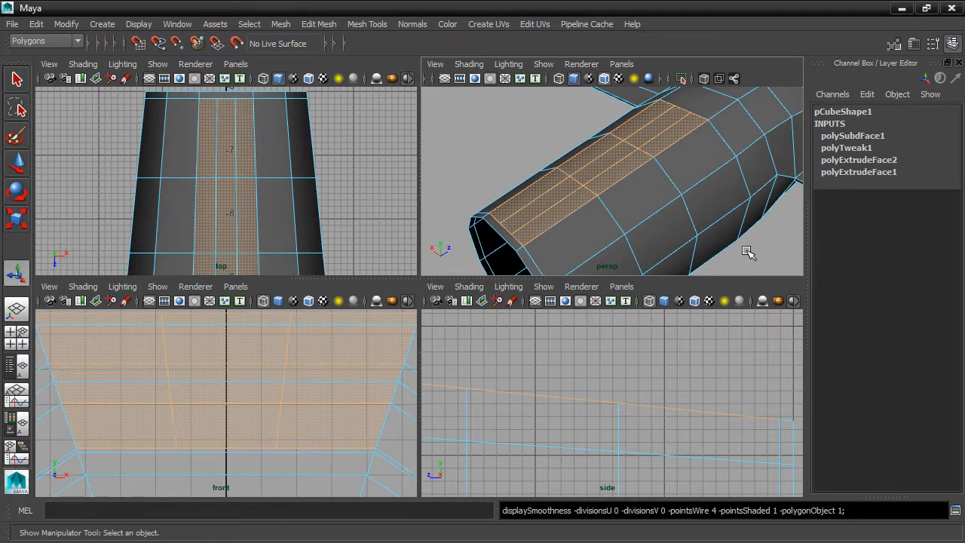
alt+drag(748, 253, 696, 218)
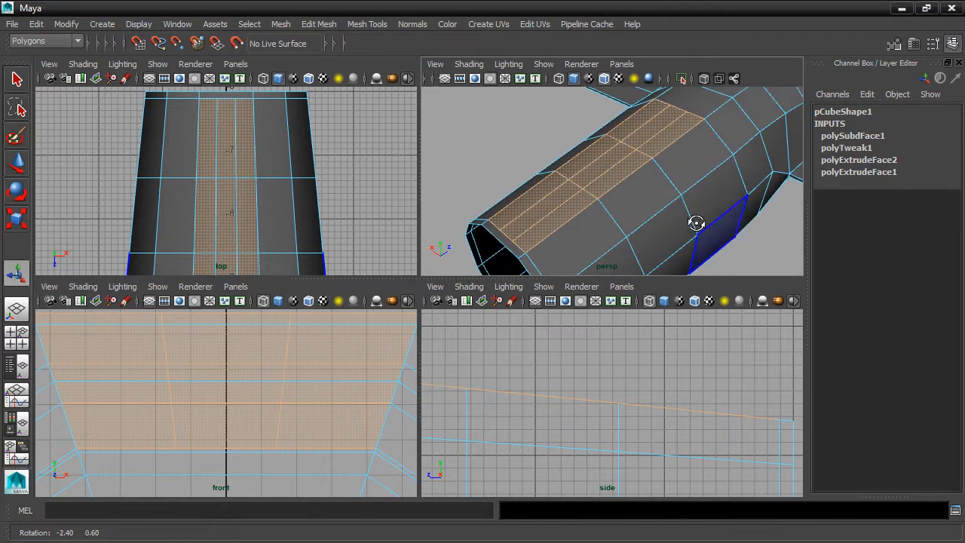
click(686, 151)
click(672, 142)
click(743, 262)
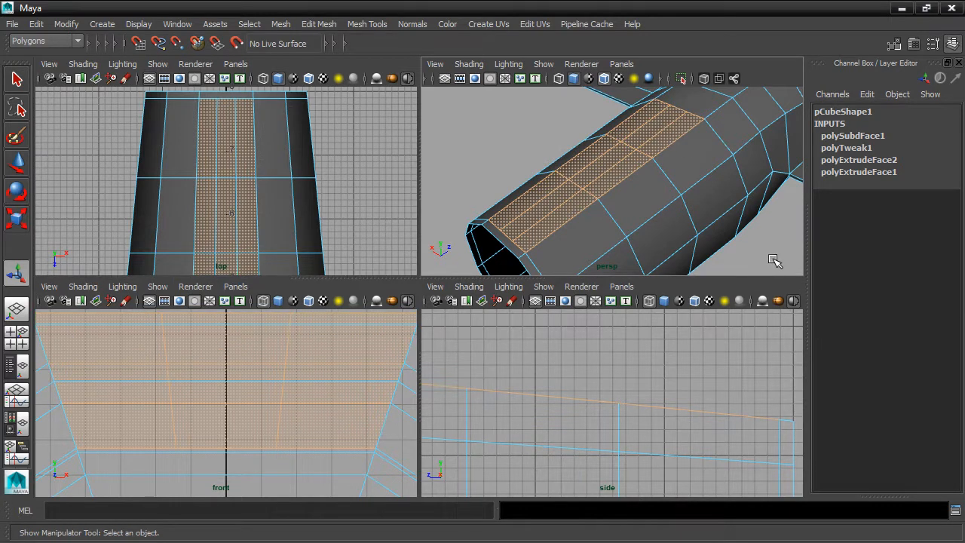
Turn Move Tool symmetry off and select the centre row of top fuselage faces
double_click(15, 164)
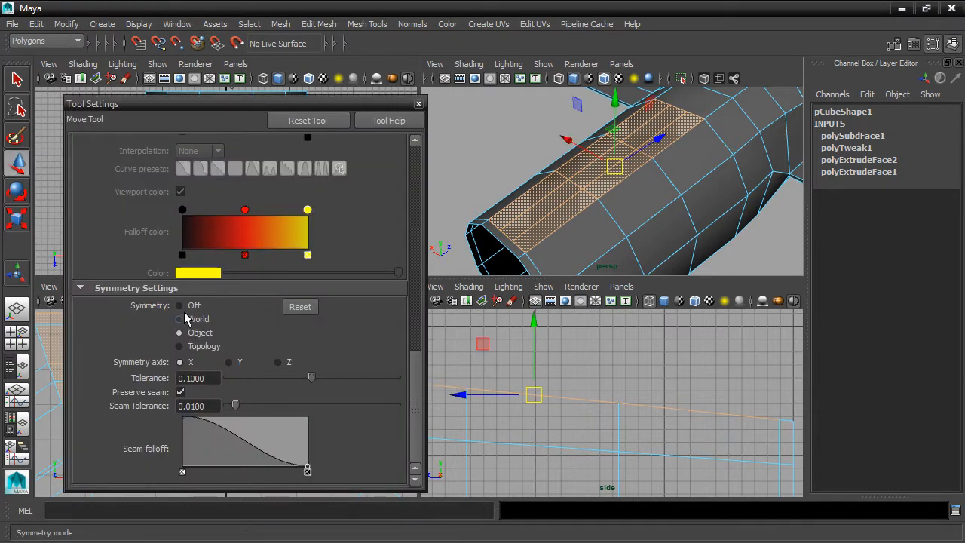
click(418, 103)
click(528, 224)
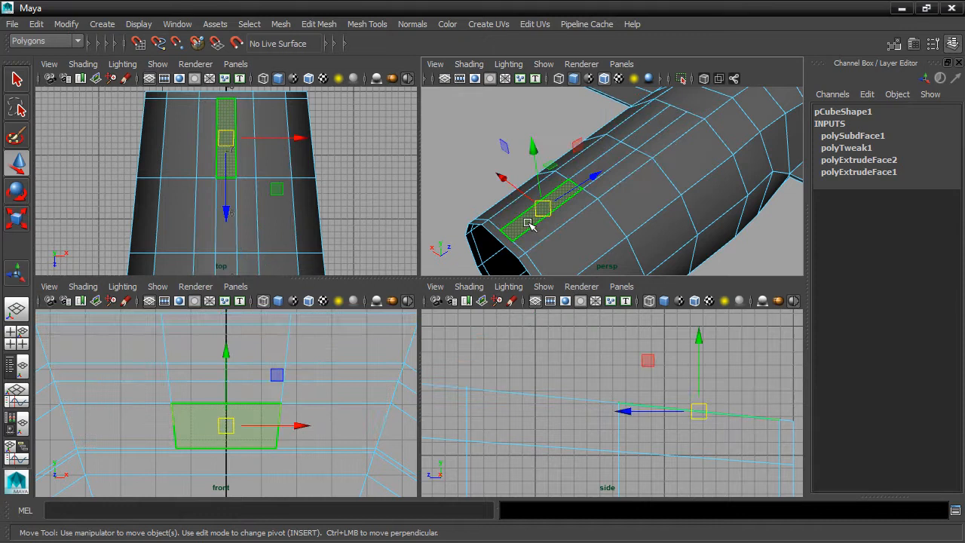
shift+click(597, 168)
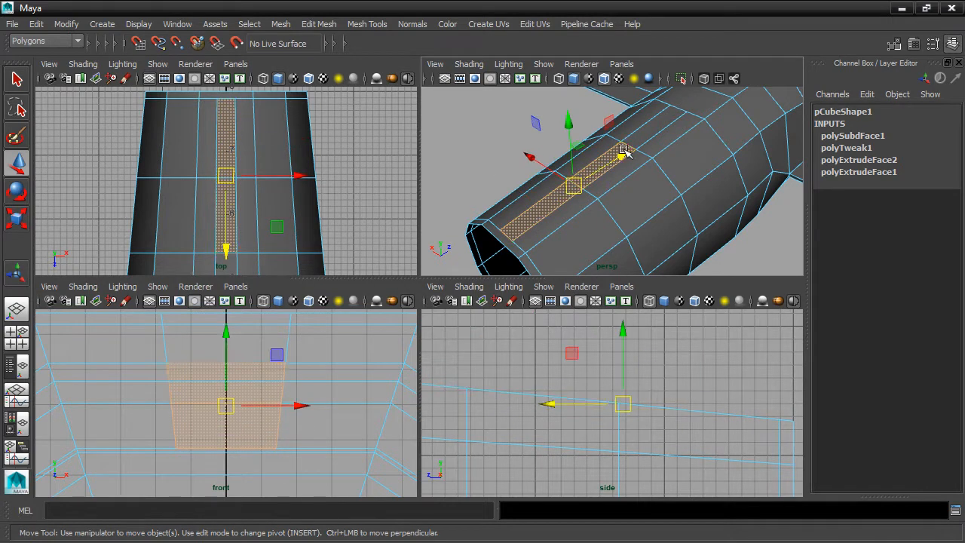
shift+click(641, 134)
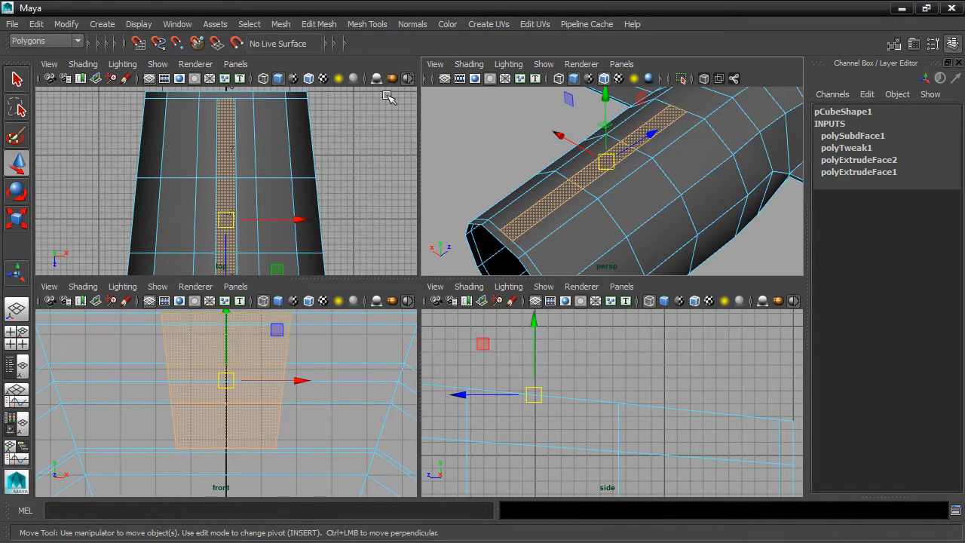
Extrude the centre top faces upward 2.121 units into a tall tail fin
click(313, 25)
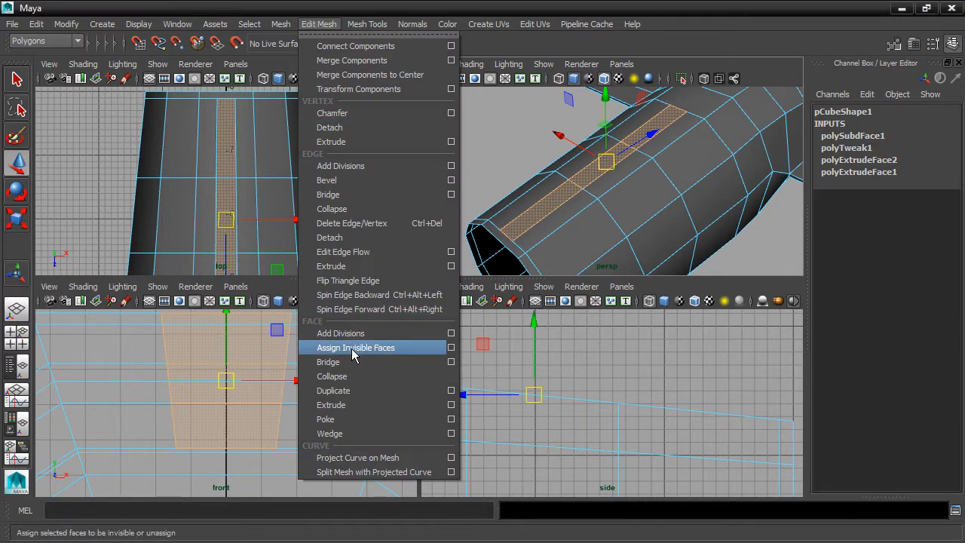
click(354, 408)
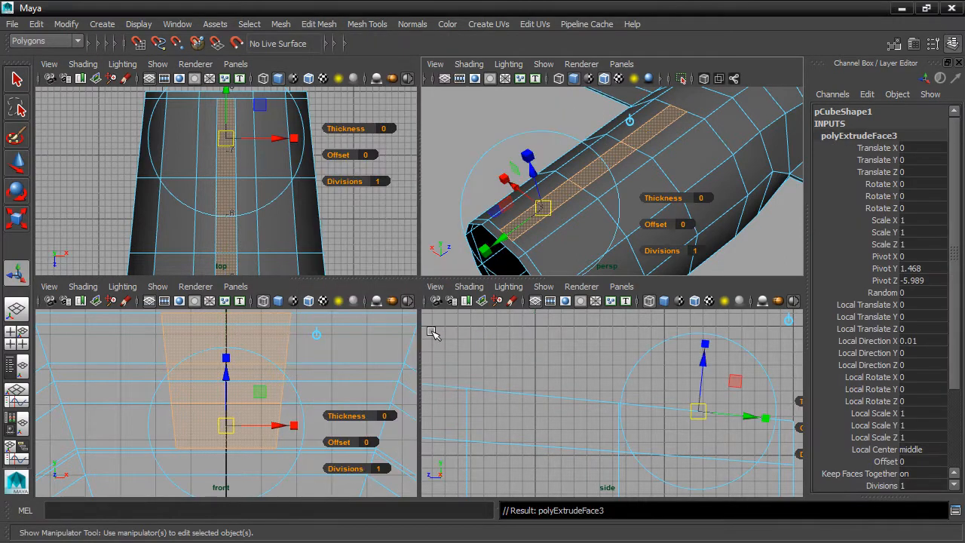
drag(533, 175, 503, 85)
alt+drag(621, 205, 603, 249)
click(609, 252)
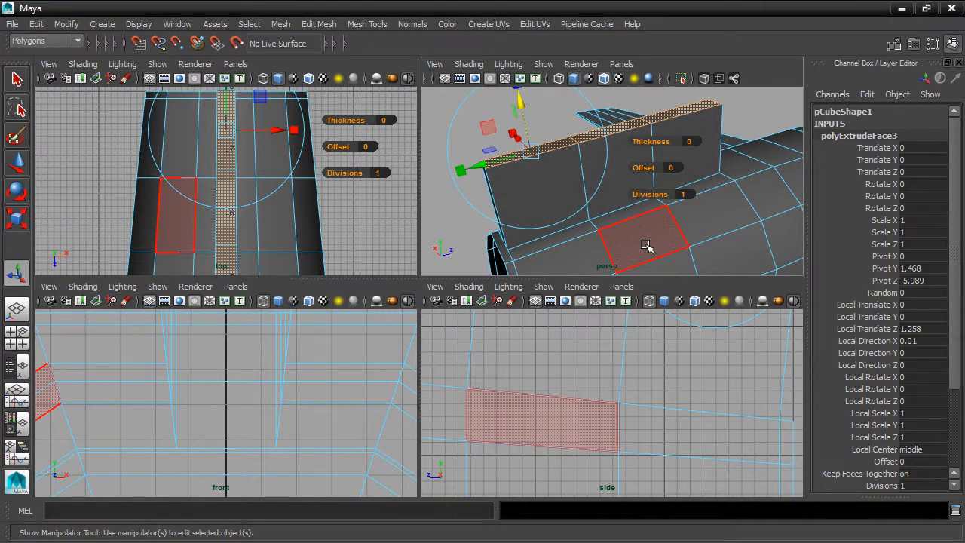
key(3)
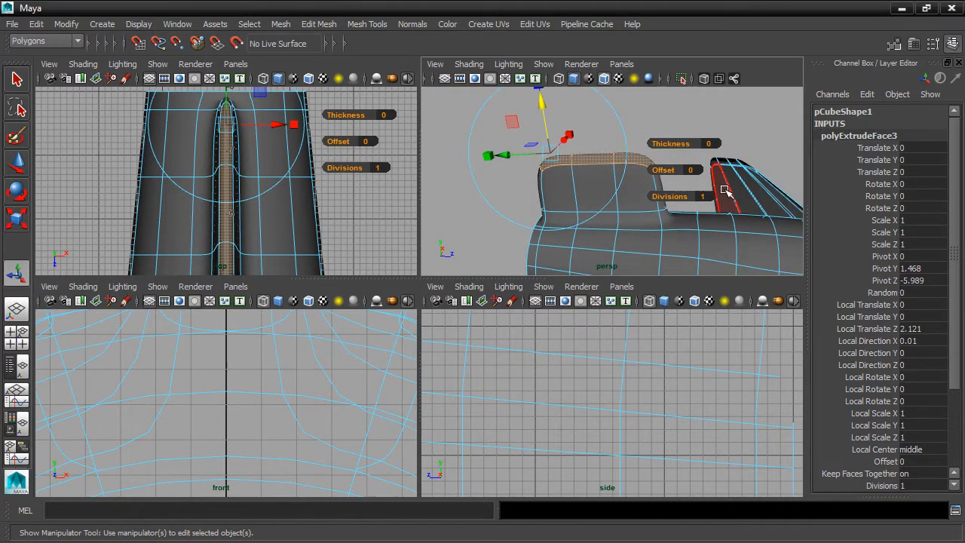
alt+drag(724, 190, 736, 194)
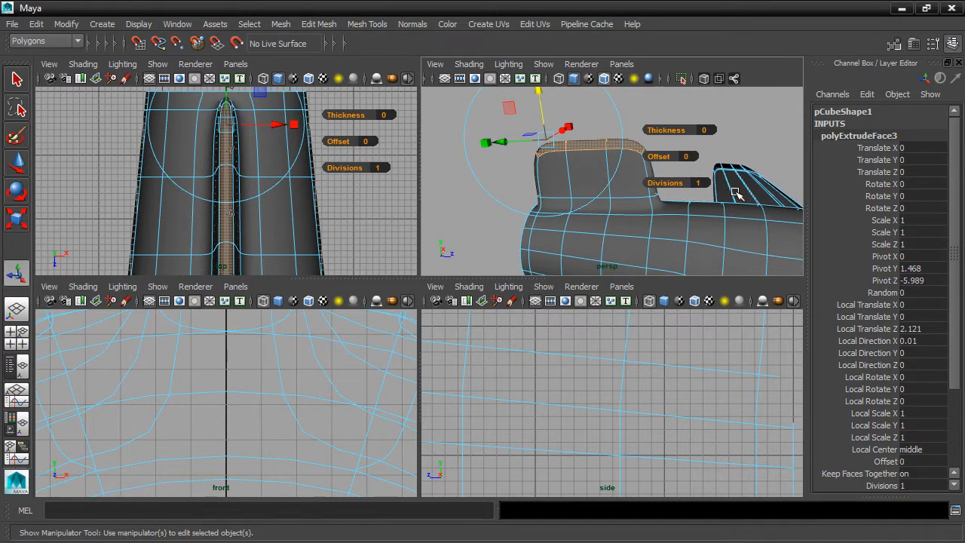
Narrow the fin's top face, shift it backward, and view the side in shaded mode
click(19, 218)
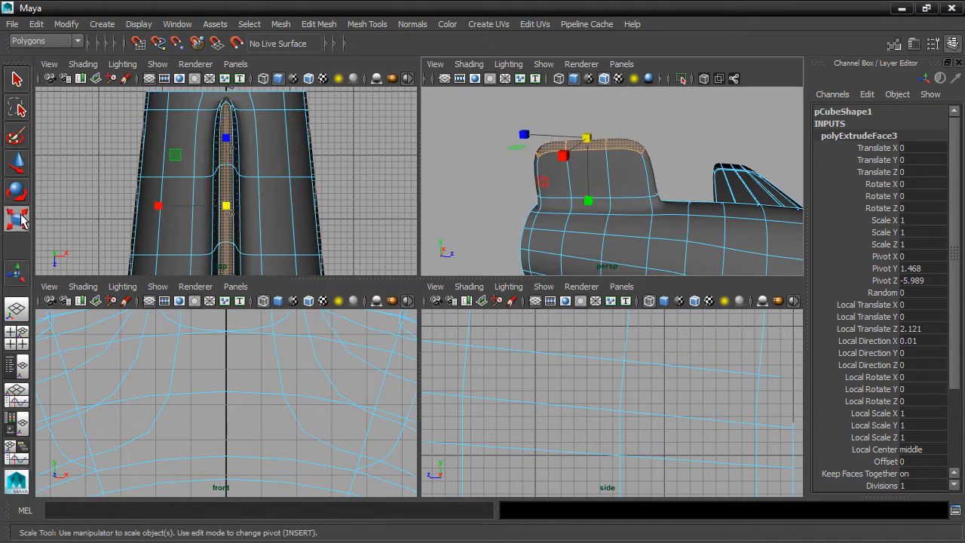
drag(524, 134, 561, 139)
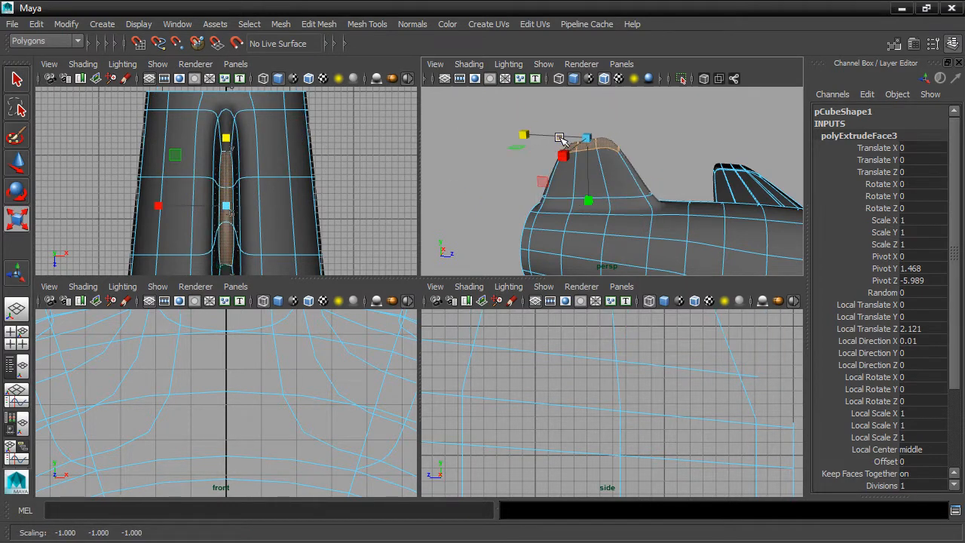
key(w)
drag(666, 140, 640, 140)
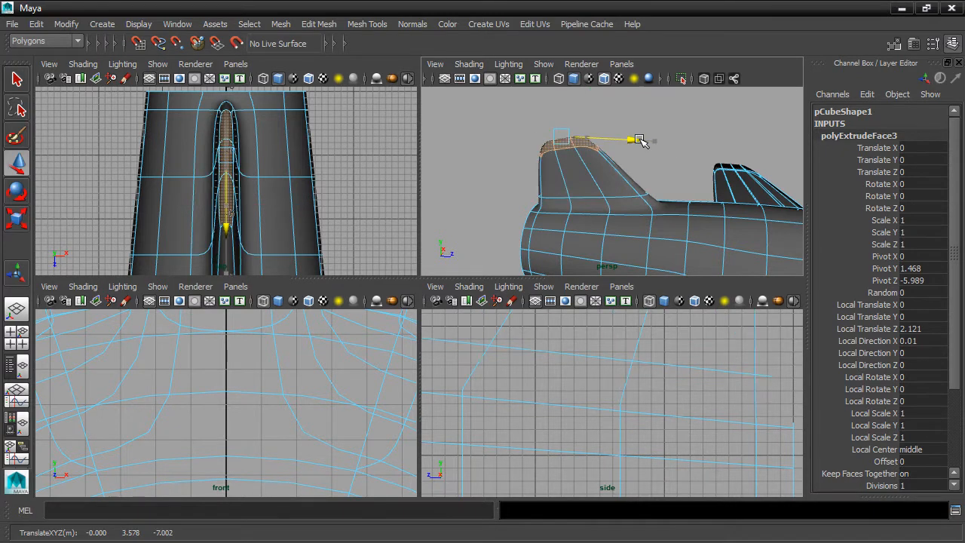
scroll(646, 366, down, 6)
alt+middle_drag(683, 366, 705, 368)
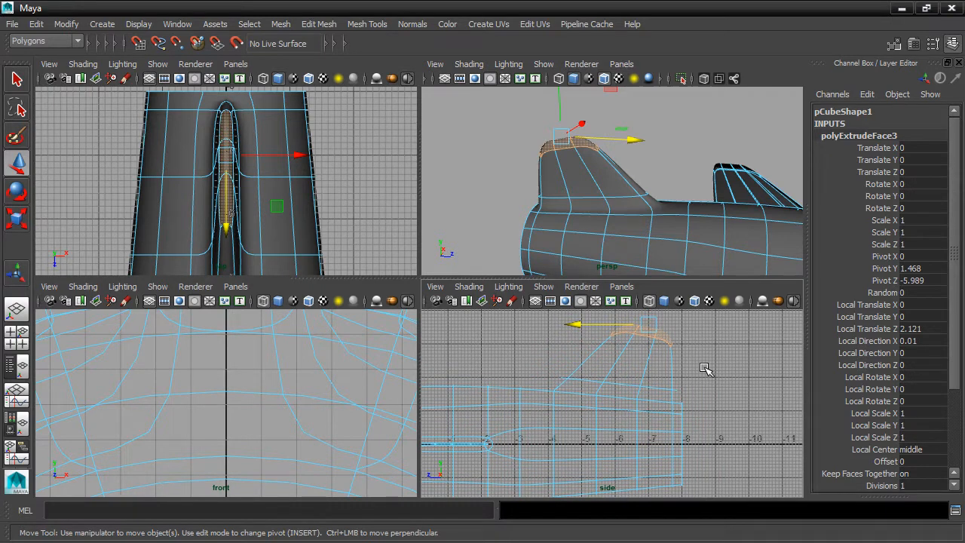
key(5)
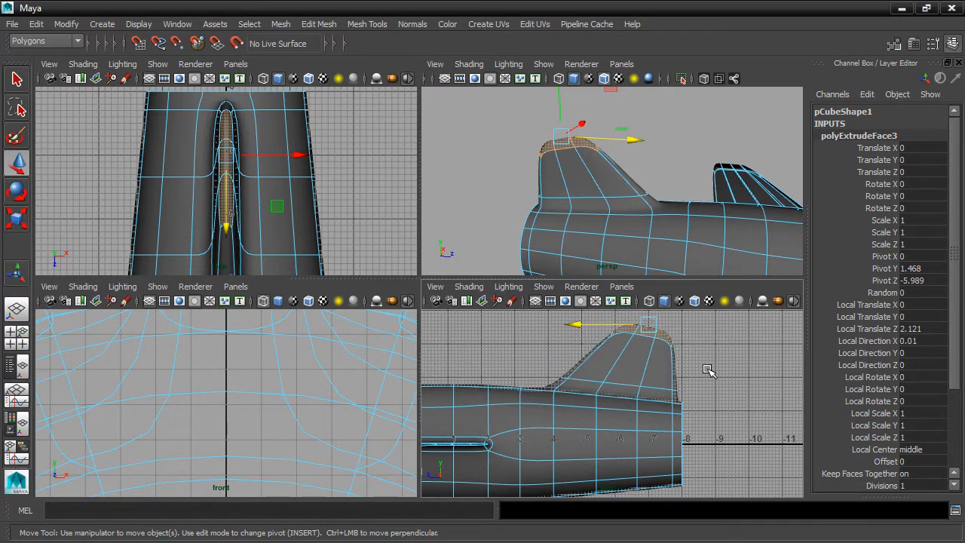
alt+middle_drag(706, 337, 687, 370)
scroll(687, 370, up, 2)
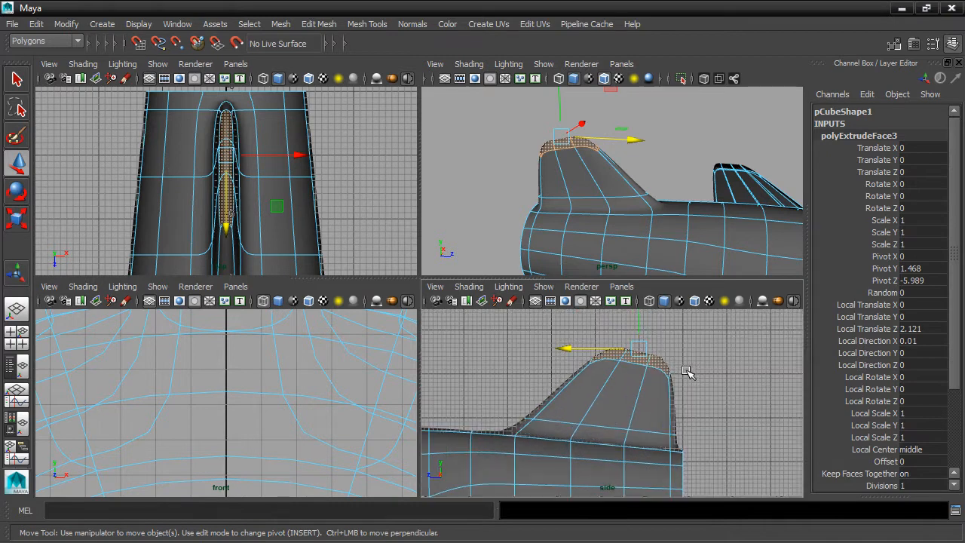
key(e)
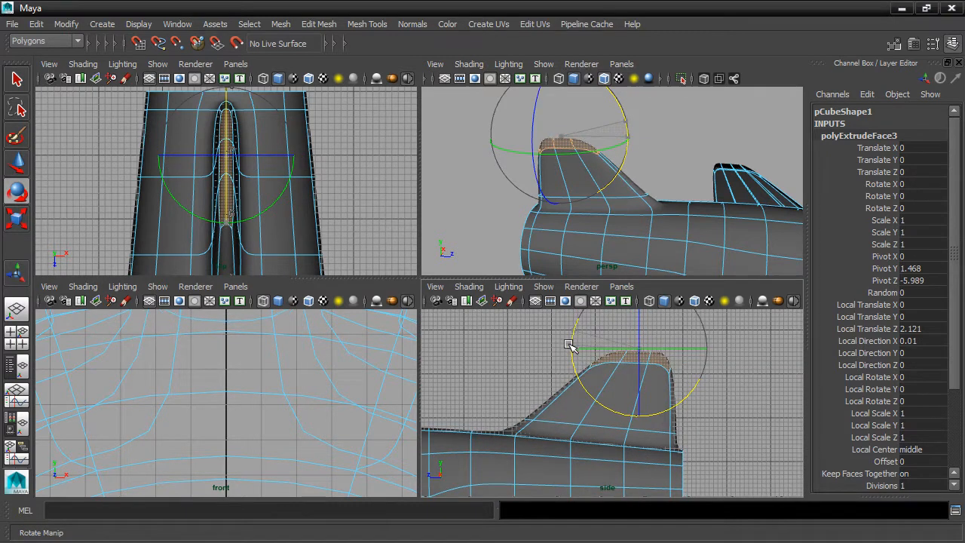
Maximize the perspective view and orbit to a low, side-on view of the fin
alt+drag(667, 253, 633, 218)
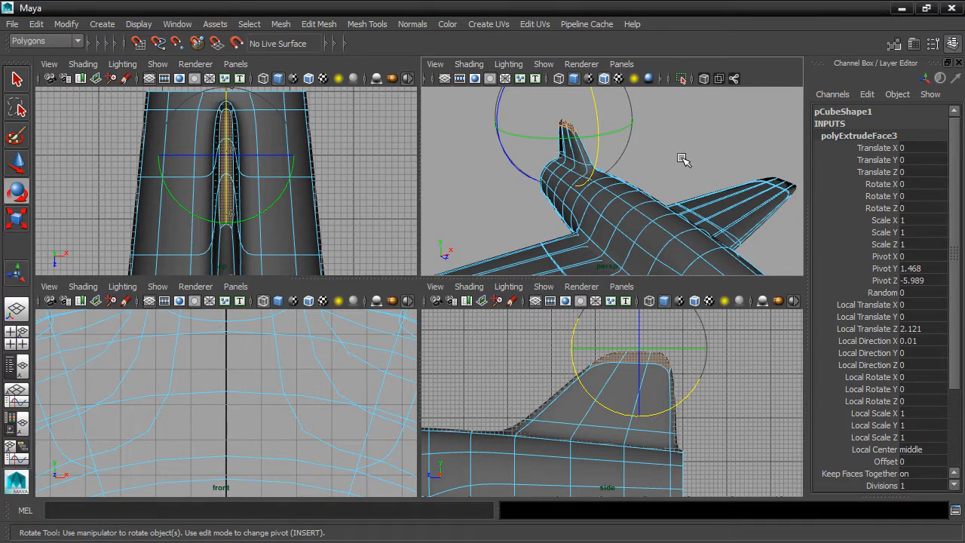
key(space)
scroll(578, 286, up, 6)
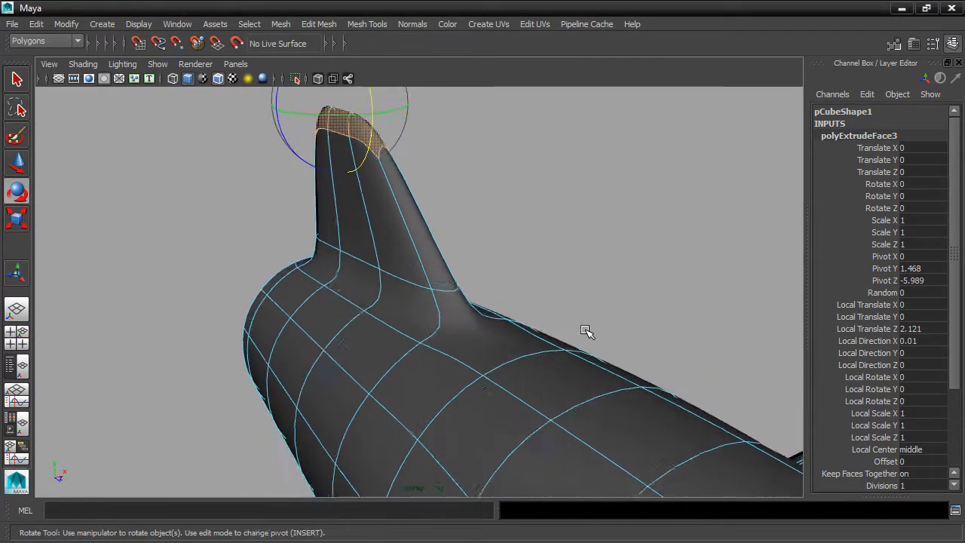
scroll(587, 332, up, 1)
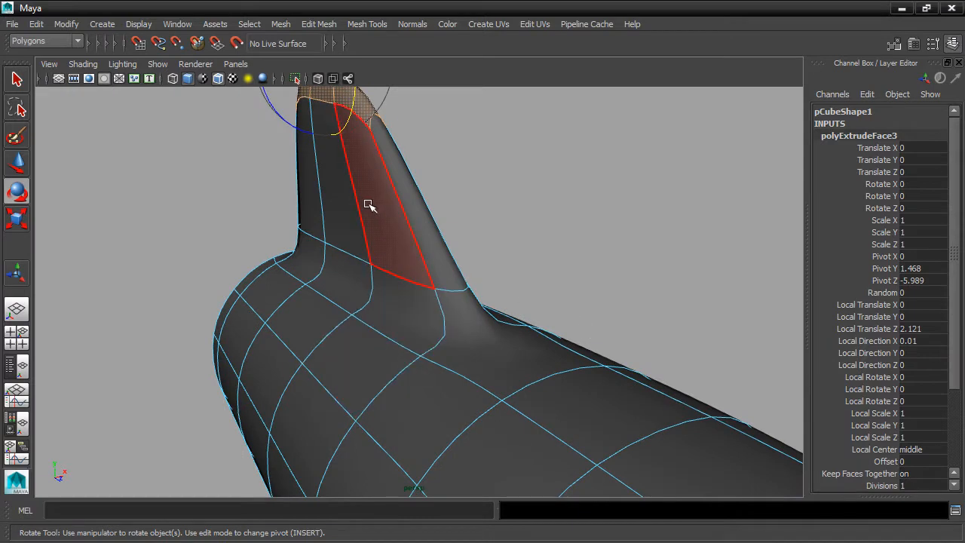
alt+drag(341, 346, 434, 345)
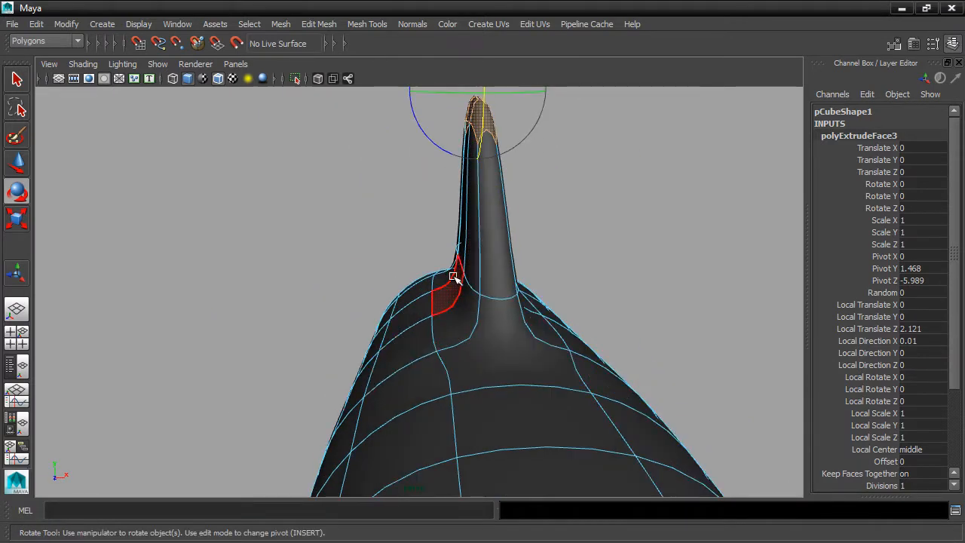
alt+drag(532, 287, 621, 291)
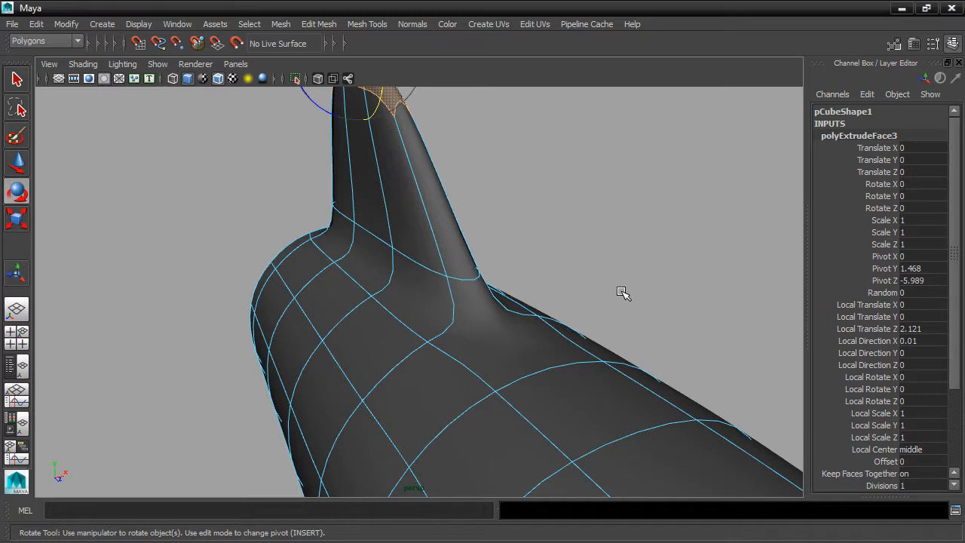
alt+drag(620, 291, 583, 329)
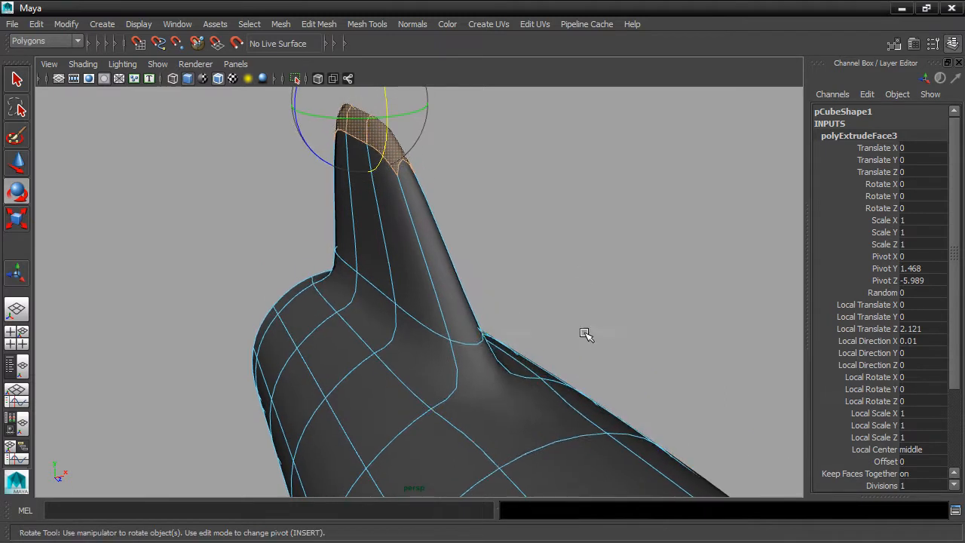
Switch to edges and select the edge loop around the fin's base
right_click(478, 343)
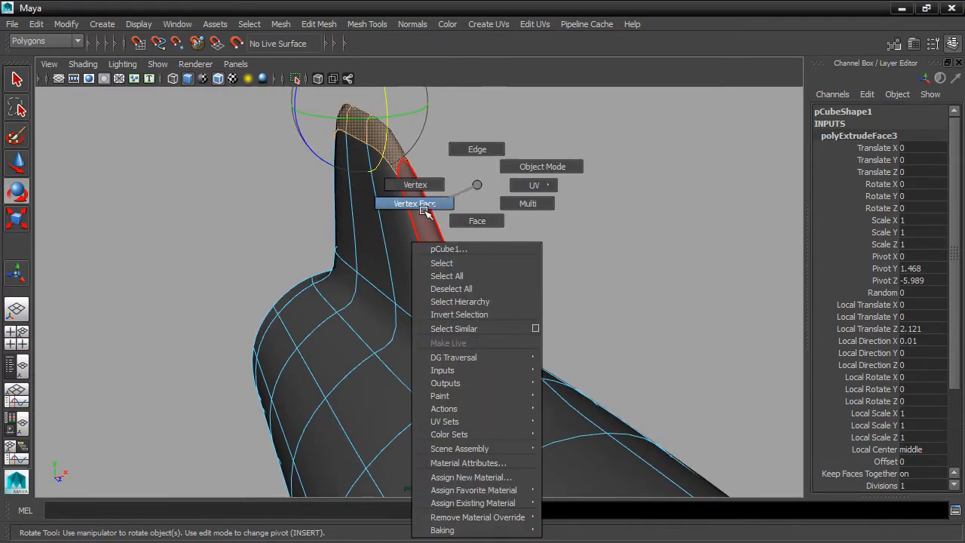
click(491, 149)
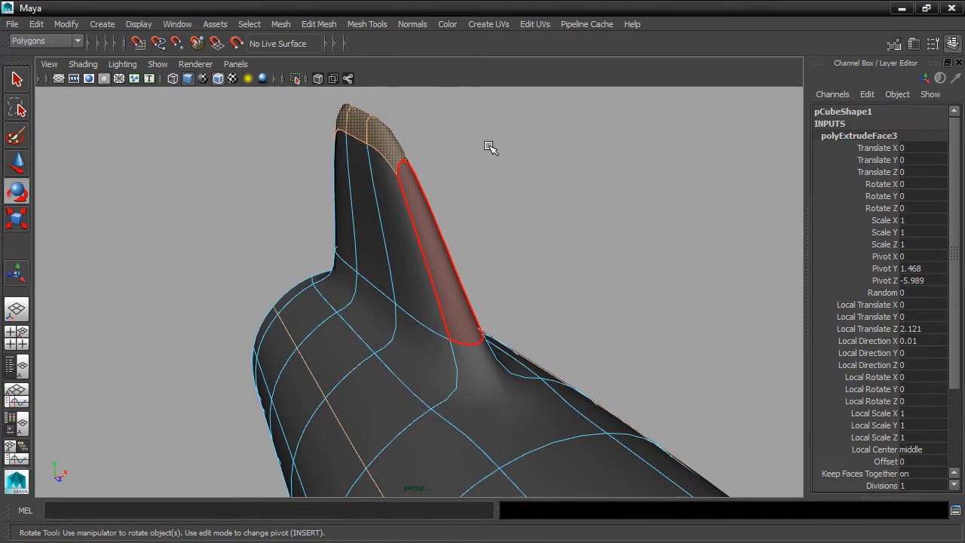
double_click(432, 330)
alt+drag(430, 334, 672, 258)
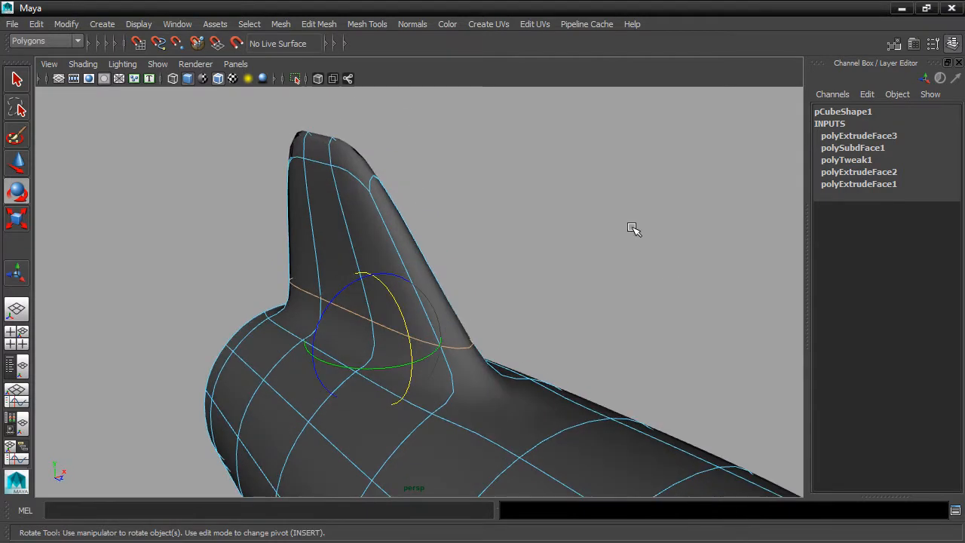
Crease the fin's base edge loop to 3.32 with the Crease Tool
click(368, 25)
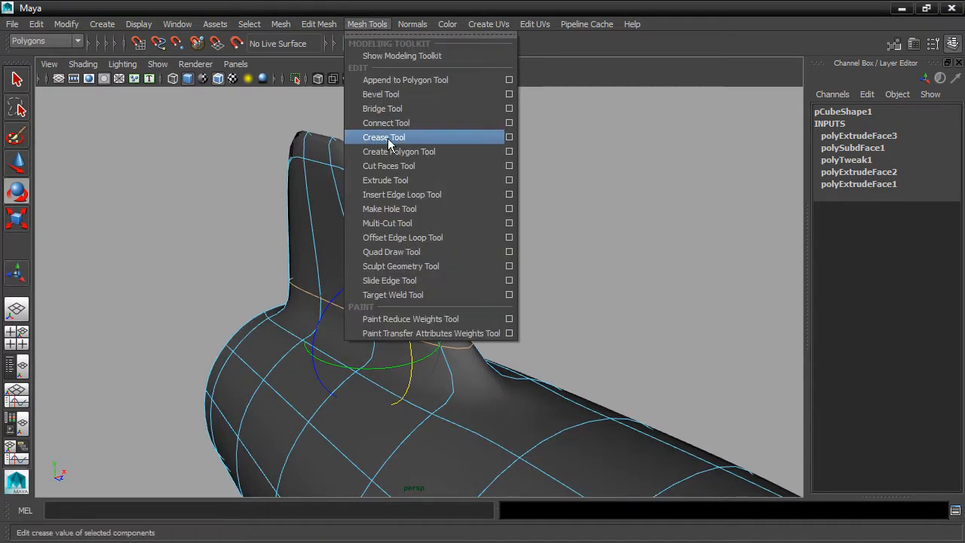
click(432, 140)
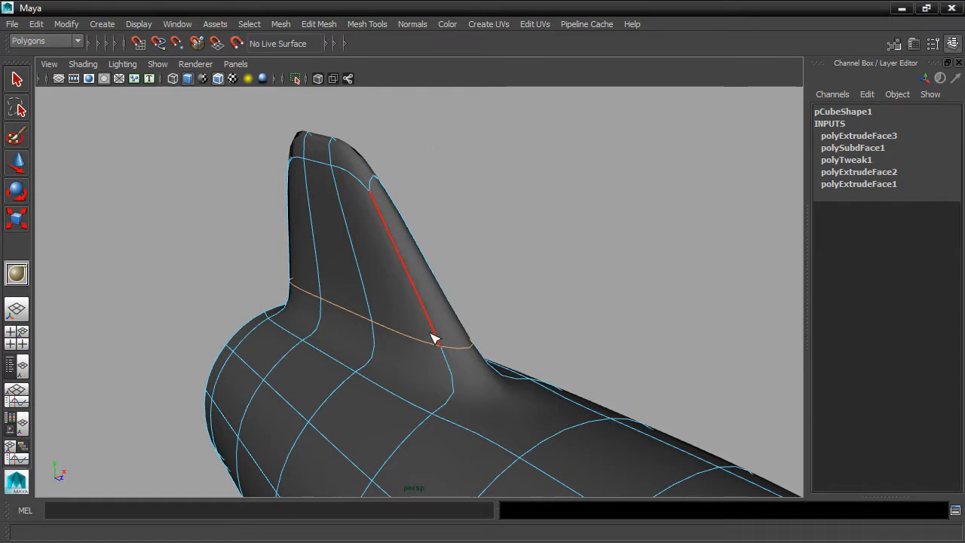
middle_drag(405, 335, 654, 336)
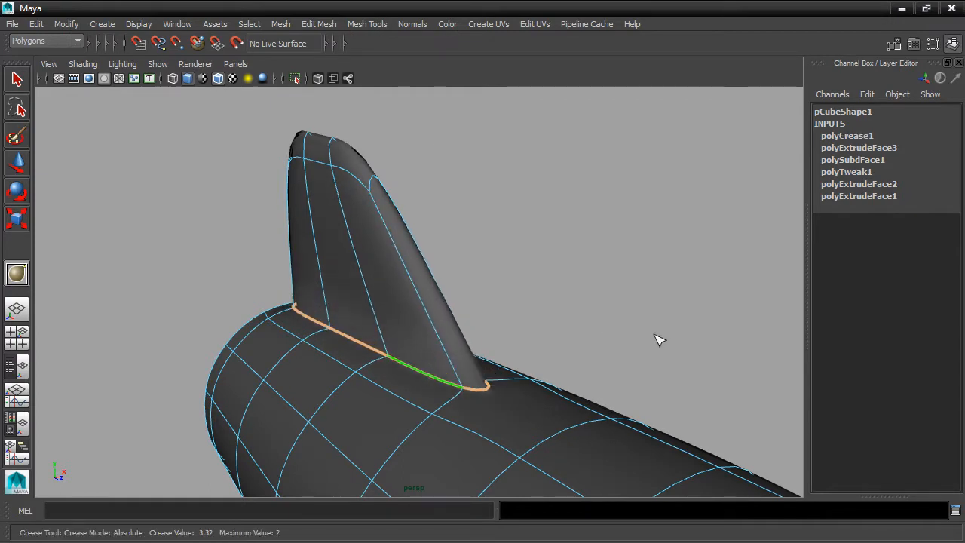
alt+drag(664, 344, 597, 334)
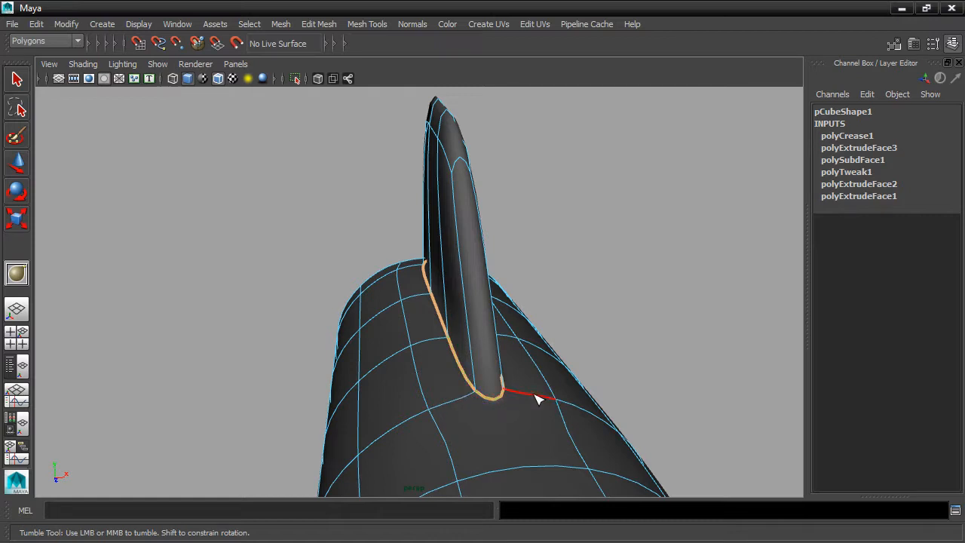
Deselect the creased loop, orbit to a side view and select the fin's back edge
click(16, 79)
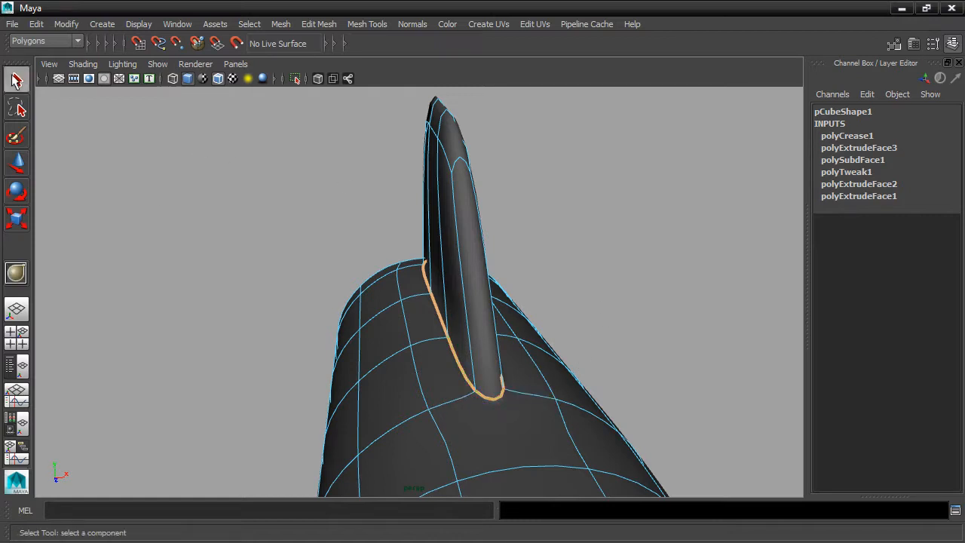
click(151, 199)
alt+drag(151, 199, 293, 186)
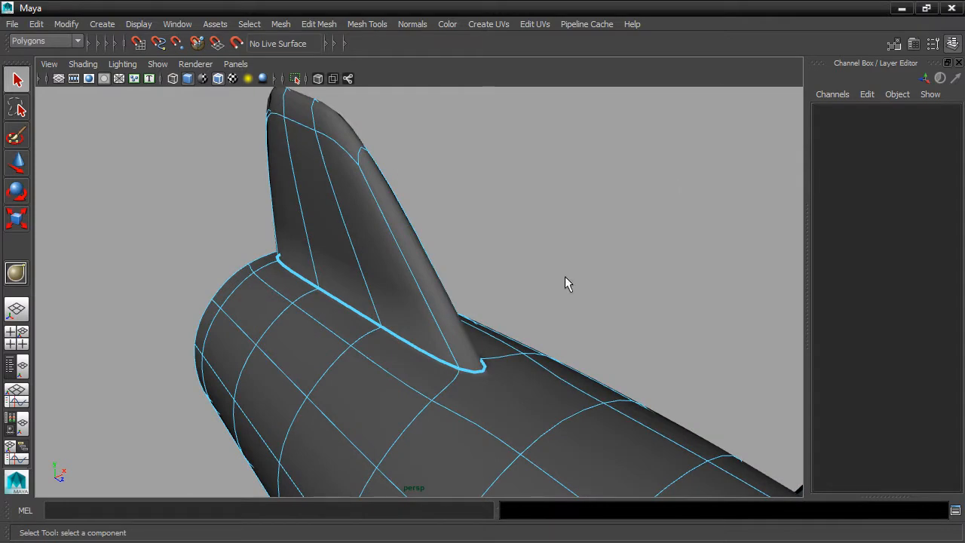
click(472, 361)
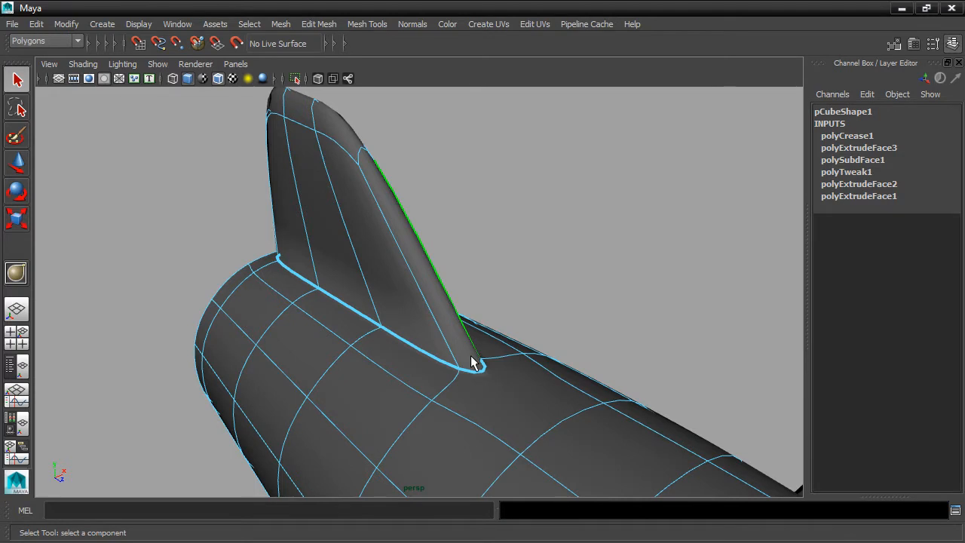
Open polyCrease1's Edge Crease list in the Attribute Editor and set the crease values to 0
key(ctrl+a)
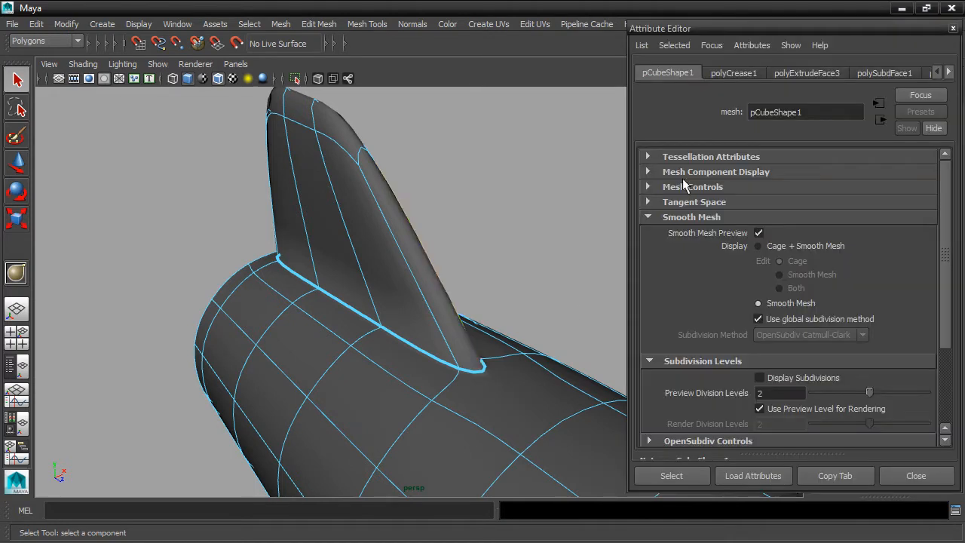
click(733, 73)
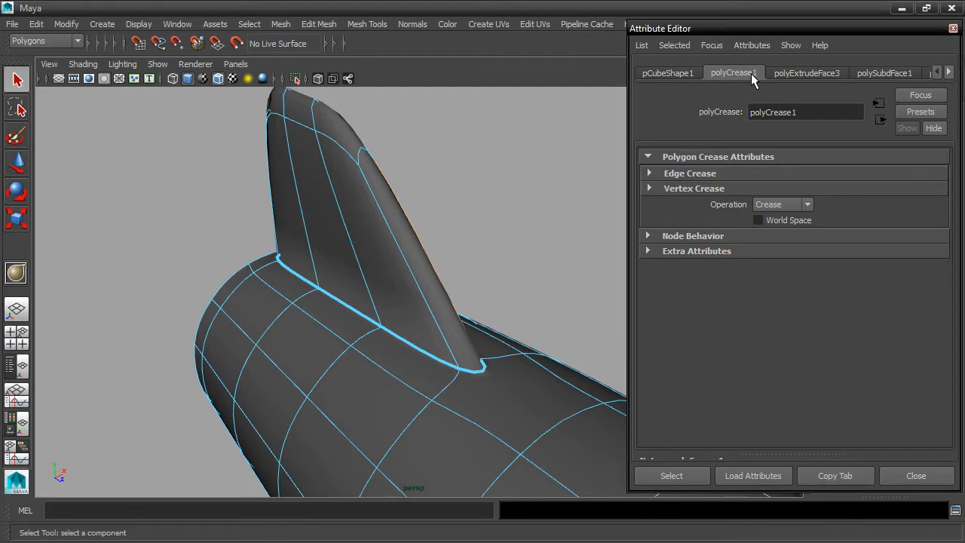
click(649, 173)
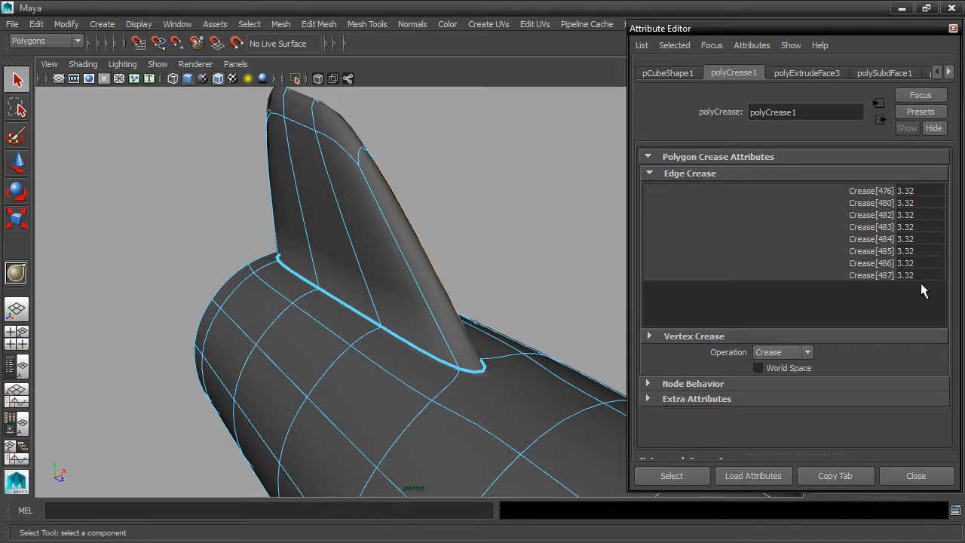
drag(926, 191, 931, 273)
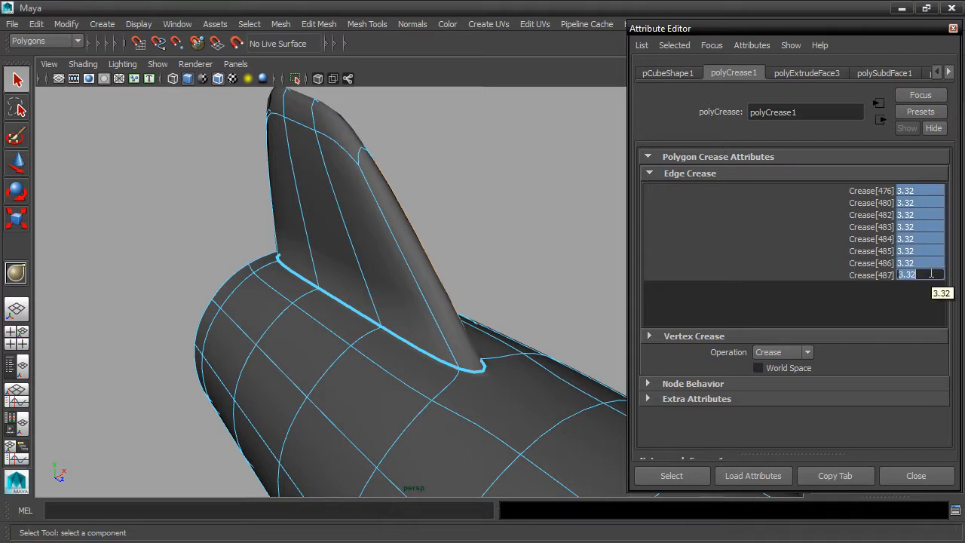
text(0)
key(Return)
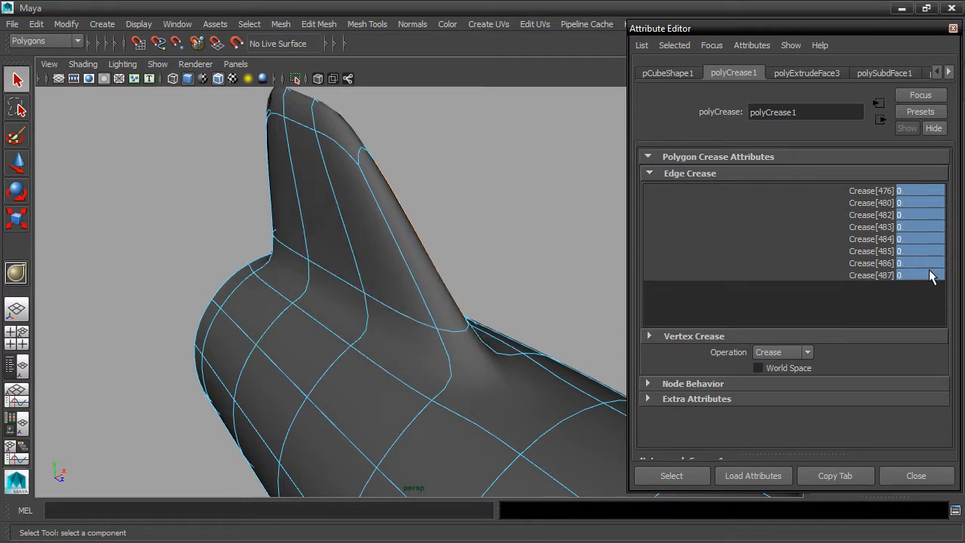
key(3)
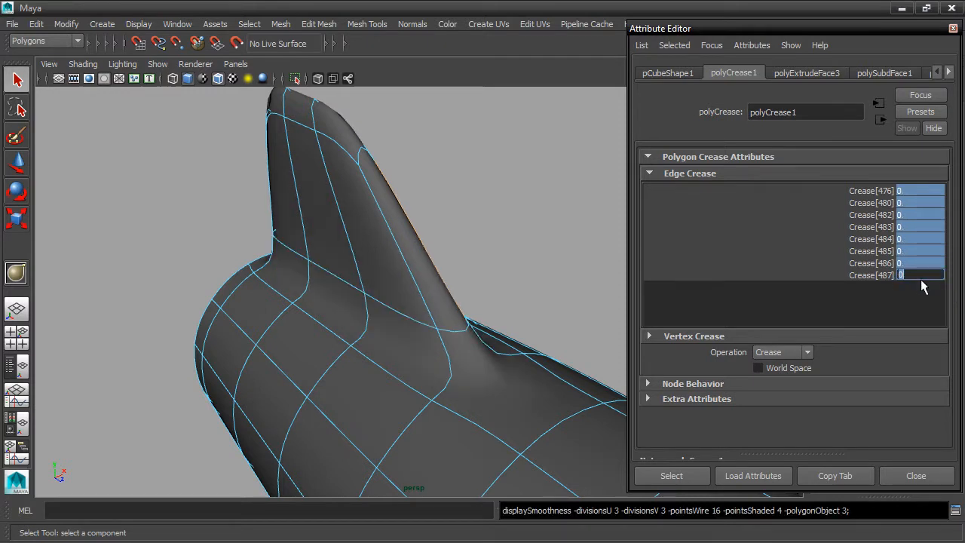
key(Return)
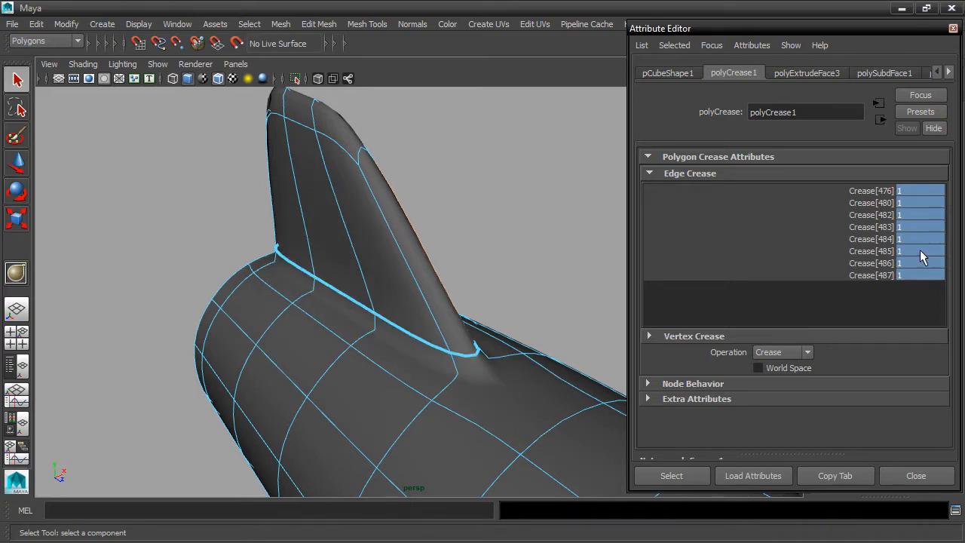
Set crease fields Crease[476] to Crease[487] to 2 and close the panel
drag(919, 189, 931, 276)
text(2)
key(Return)
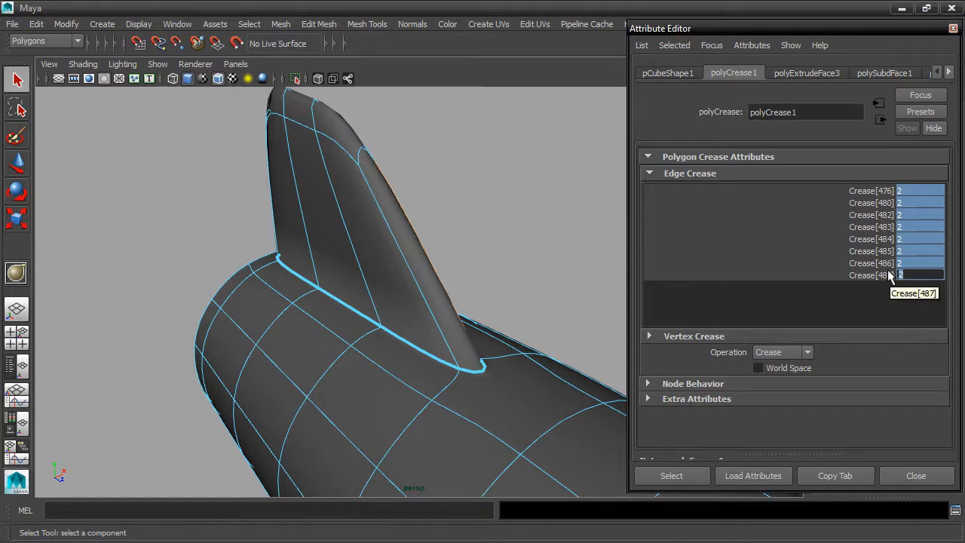
click(917, 476)
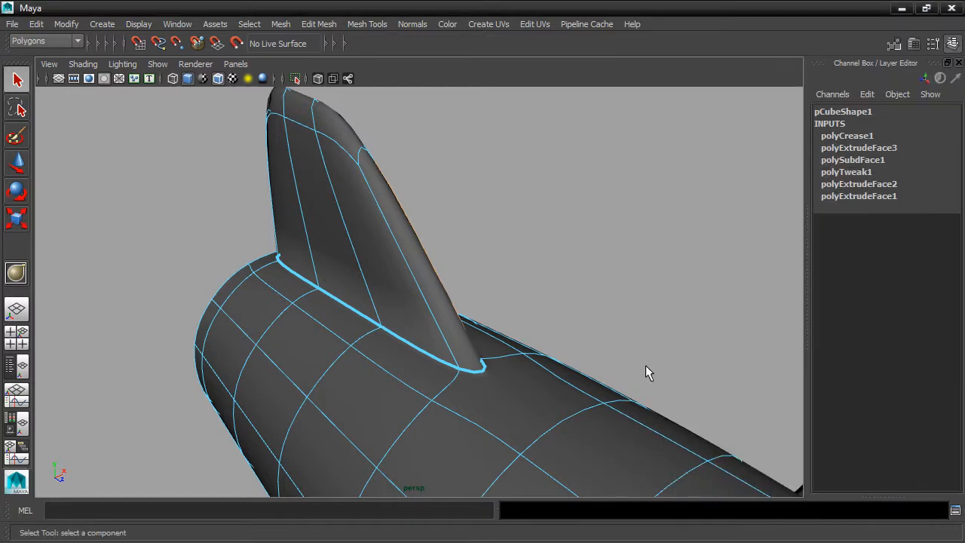
Reselect the fin's base edge loop and, with the Crease Tool, raise then reset its crease to 0
double_click(435, 364)
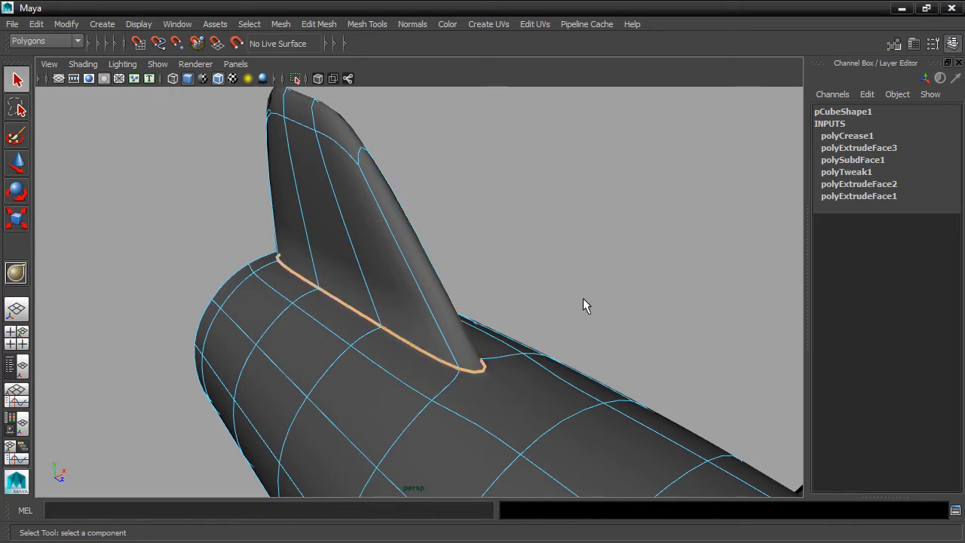
click(359, 24)
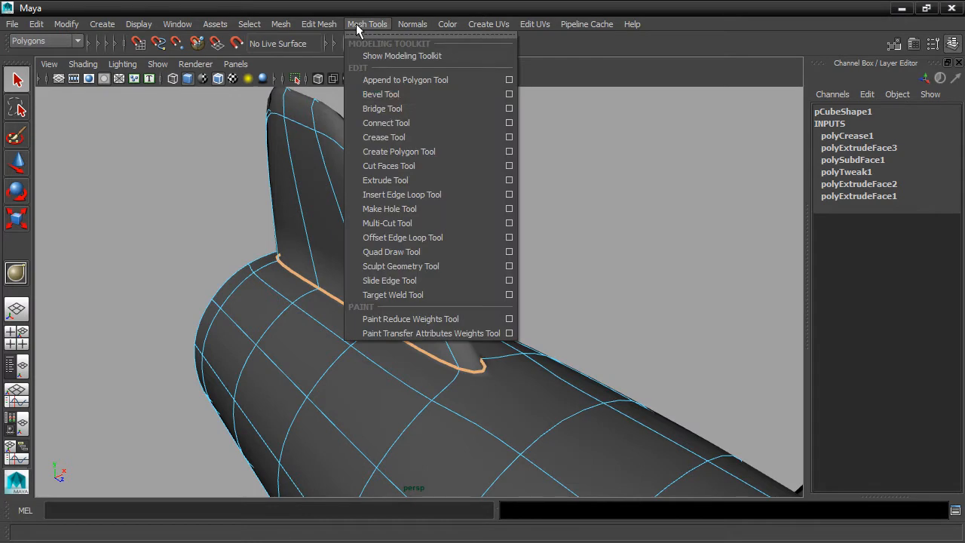
click(399, 140)
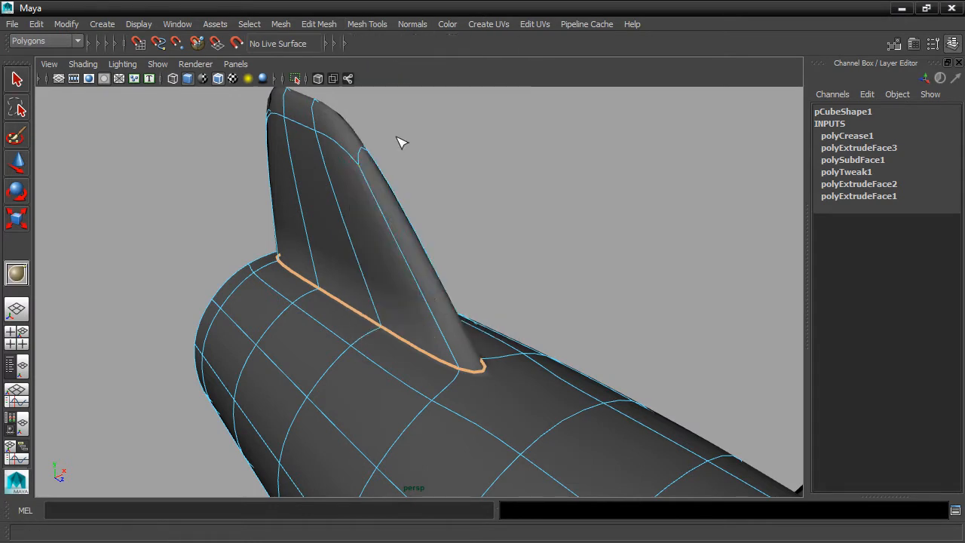
middle_drag(423, 355, 474, 344)
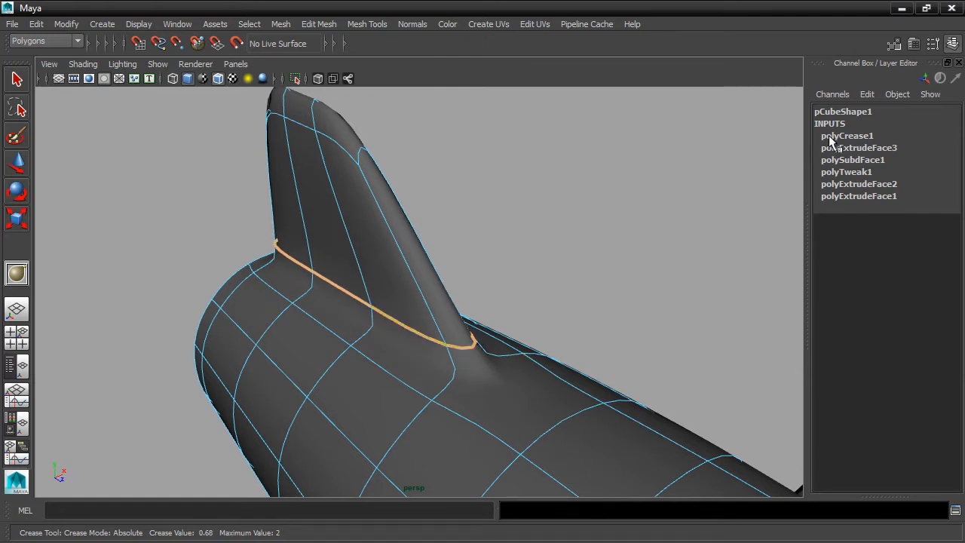
middle_drag(437, 347, 598, 291)
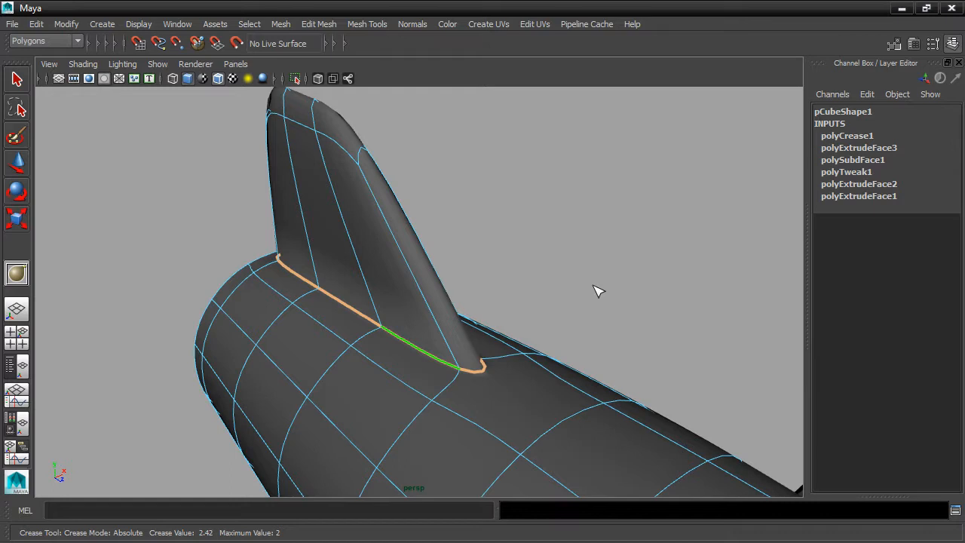
middle_drag(595, 289, 371, 272)
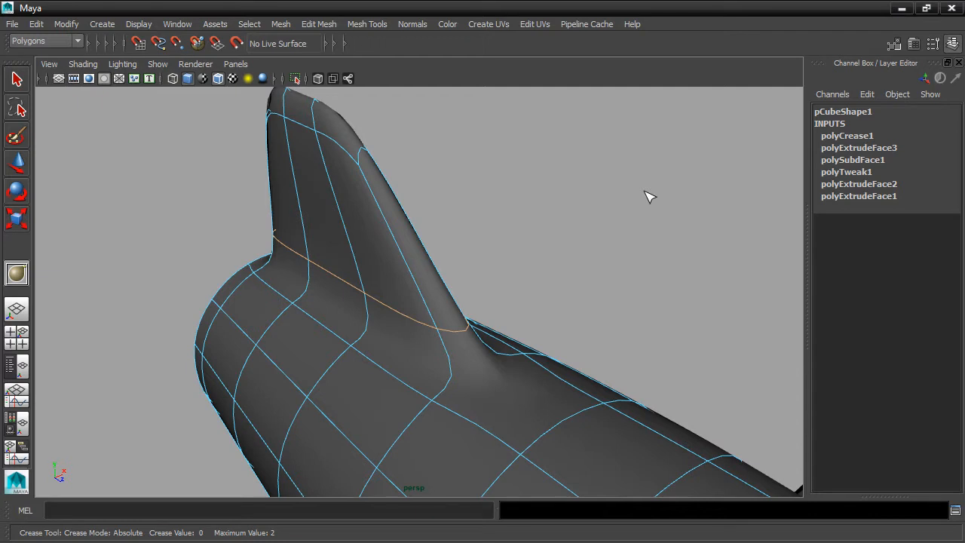
click(365, 25)
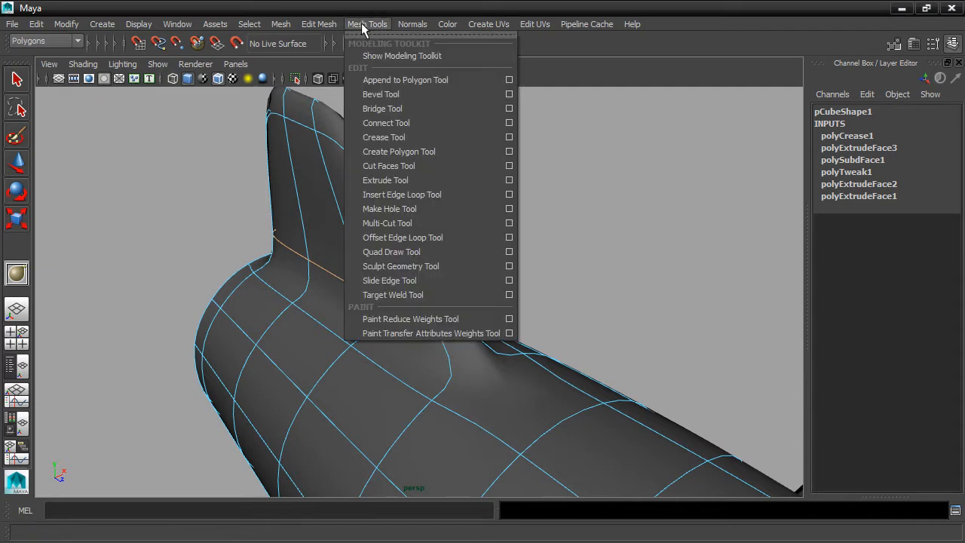
Insert an edge loop around the tail fin just above its base, then orbit to inspect it
click(422, 200)
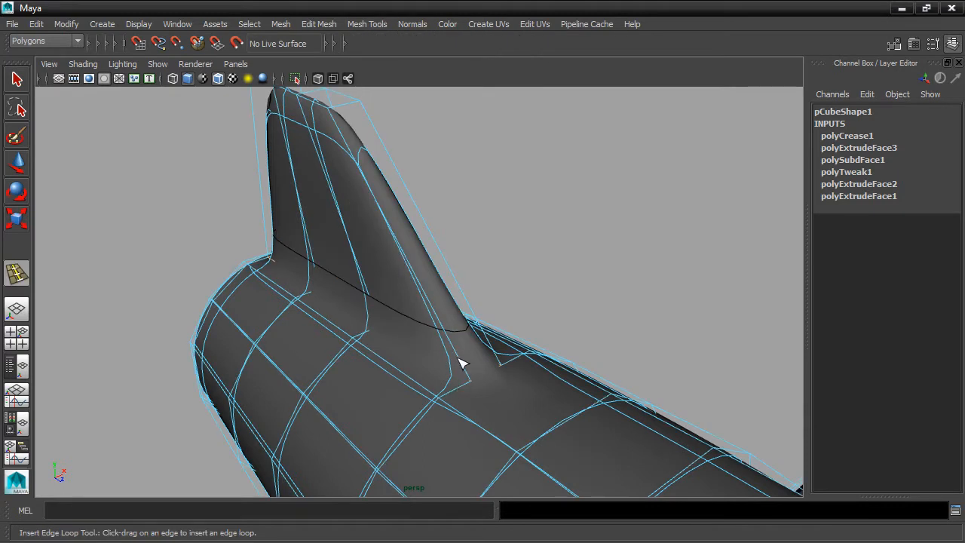
drag(463, 360, 437, 379)
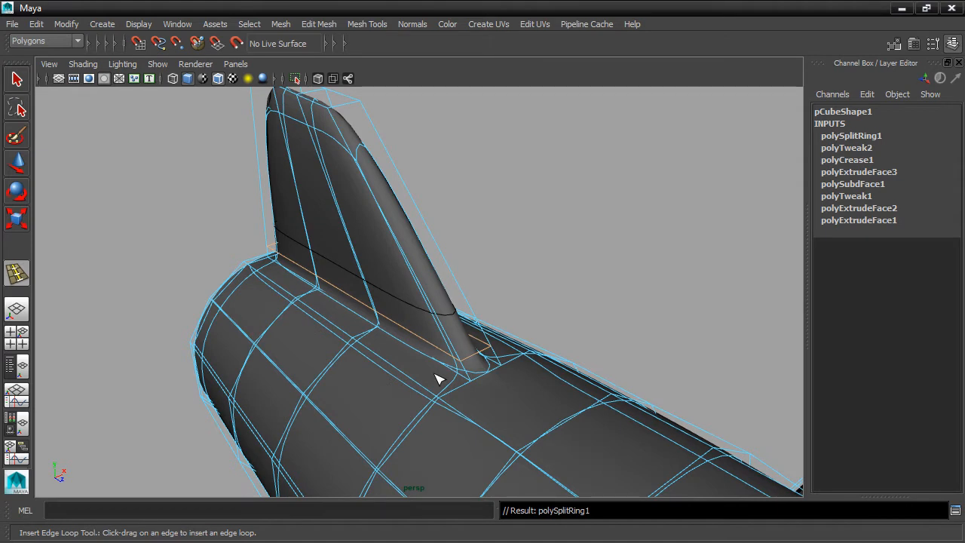
alt+drag(439, 352, 377, 301)
alt+drag(341, 243, 495, 334)
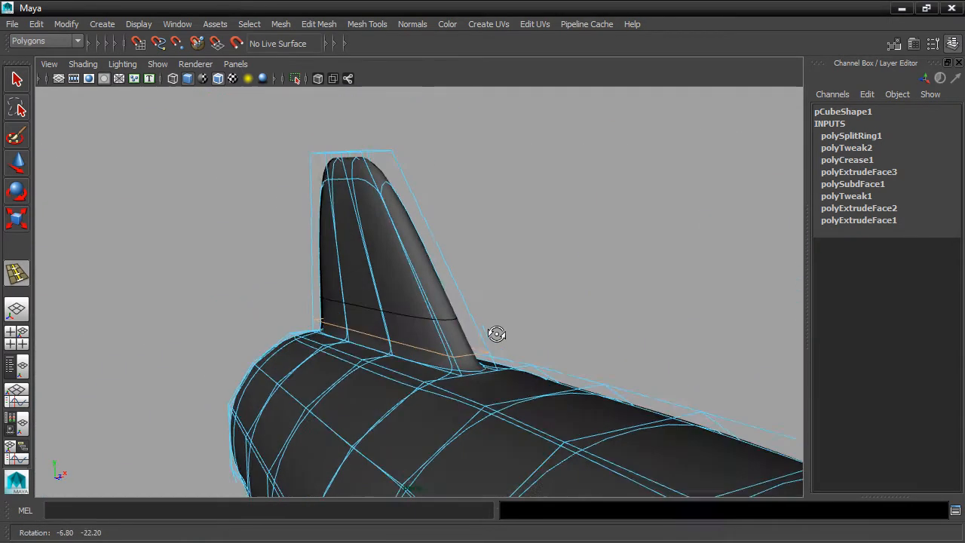
alt+drag(463, 377, 450, 409)
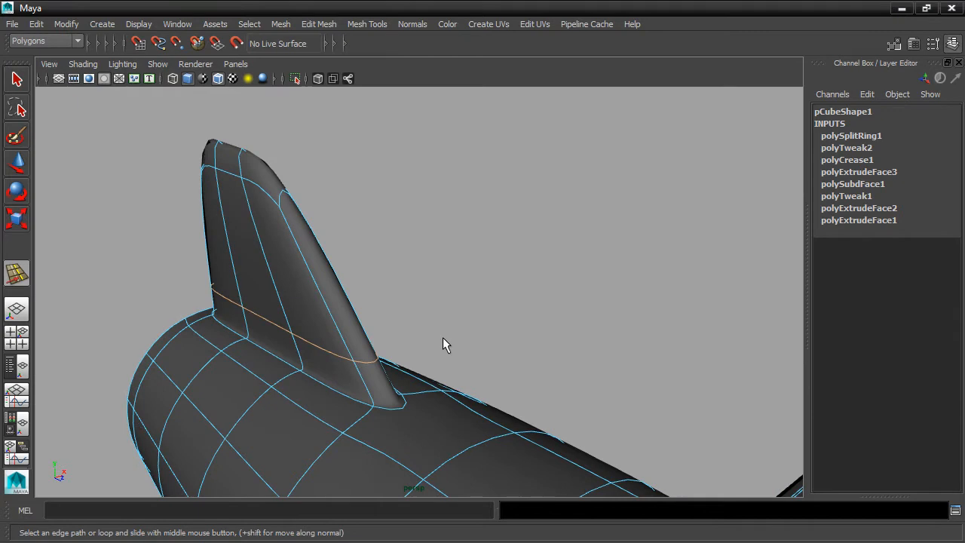
Switch to the low-poly cage view and move in close to the fin's base
key(1)
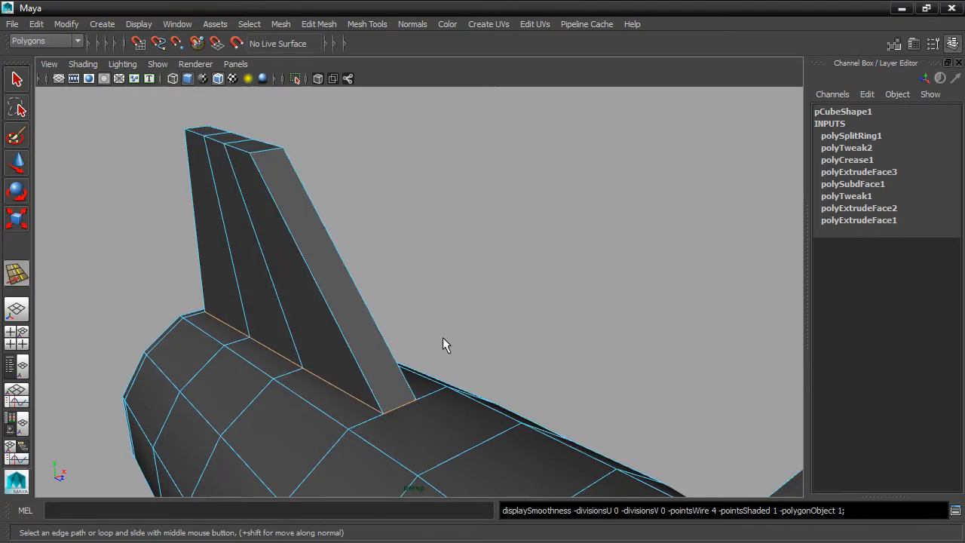
alt+drag(463, 409, 482, 384)
alt+middle_drag(482, 383, 541, 360)
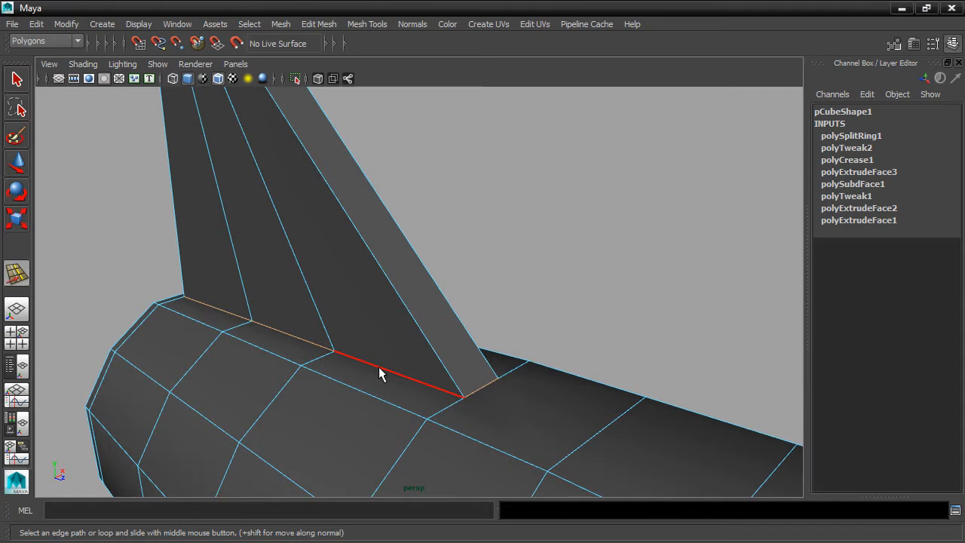
Slide the new fin edge loop along the fin, then lower it toward the base
click(367, 24)
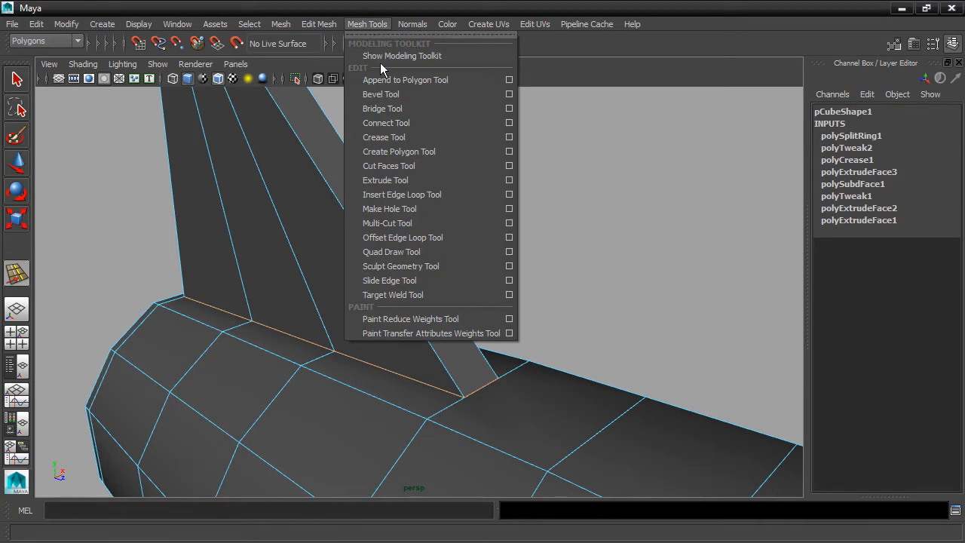
click(423, 280)
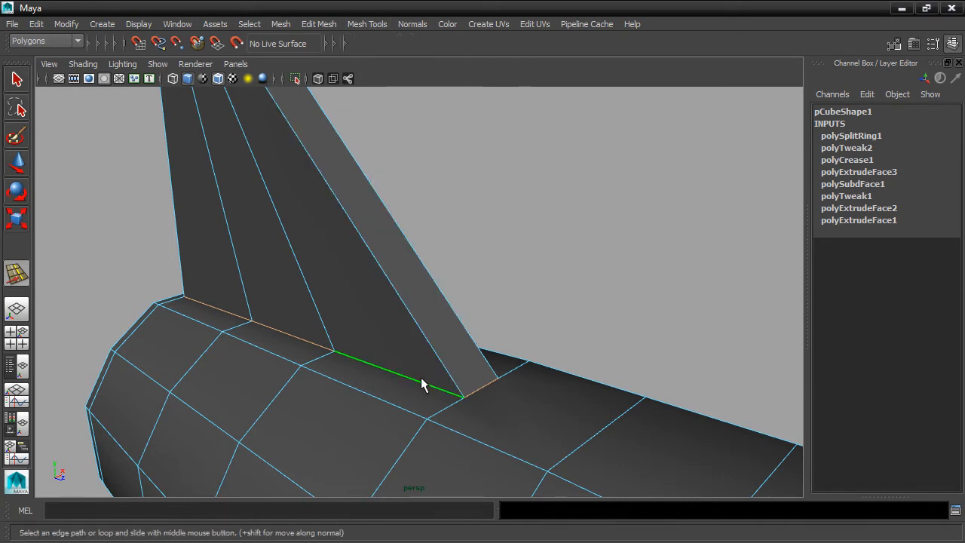
middle_drag(421, 379, 413, 317)
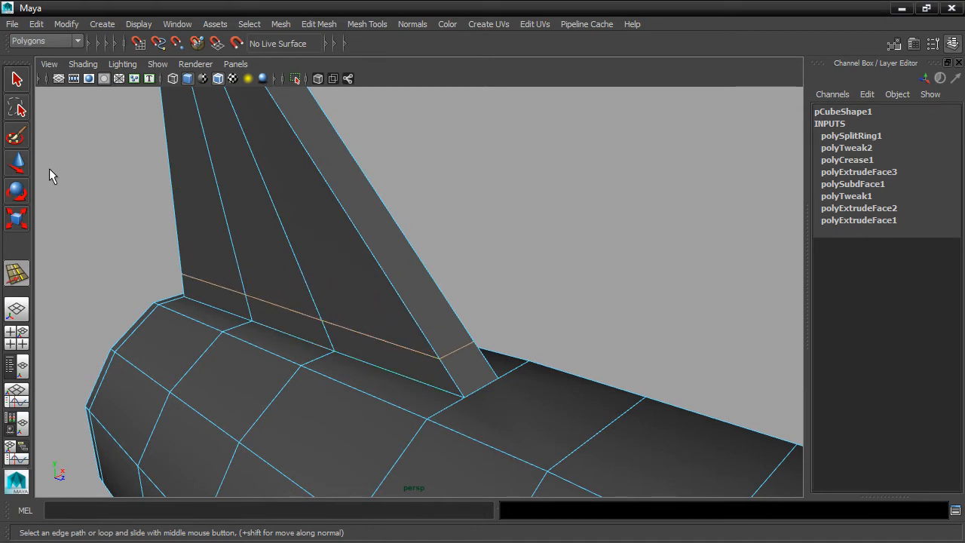
click(16, 162)
drag(296, 226, 473, 270)
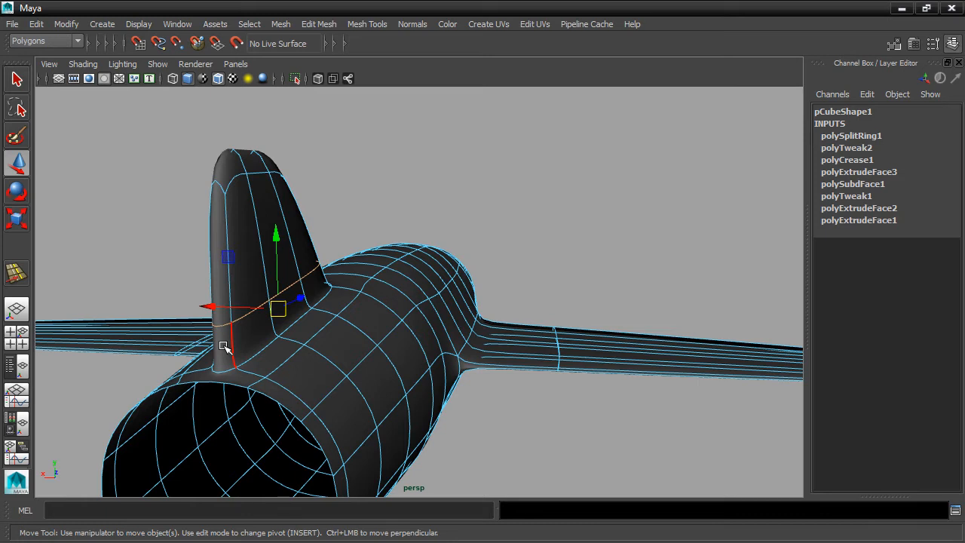
Select the tail fin's two rear faces and scale them inward along X to thin the fin
right_click(224, 346)
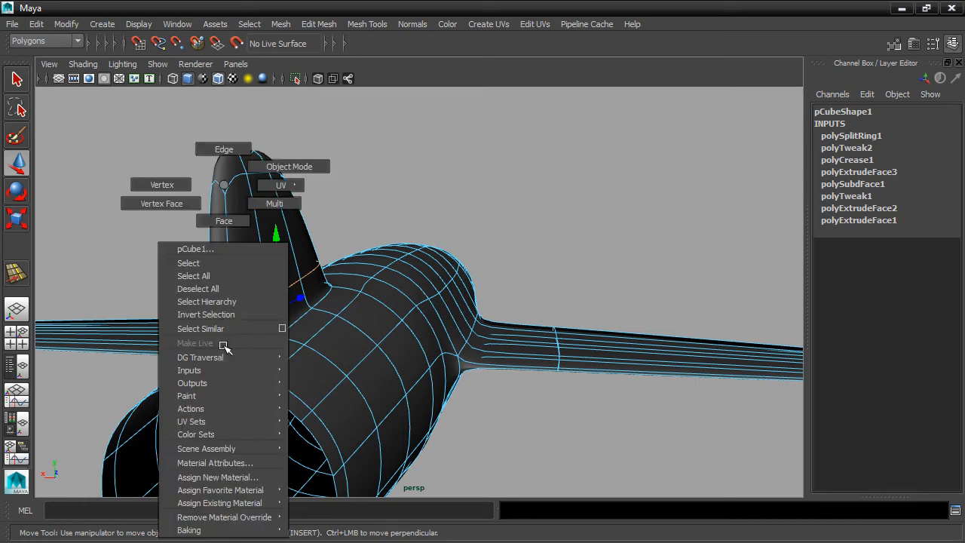
click(224, 220)
click(218, 338)
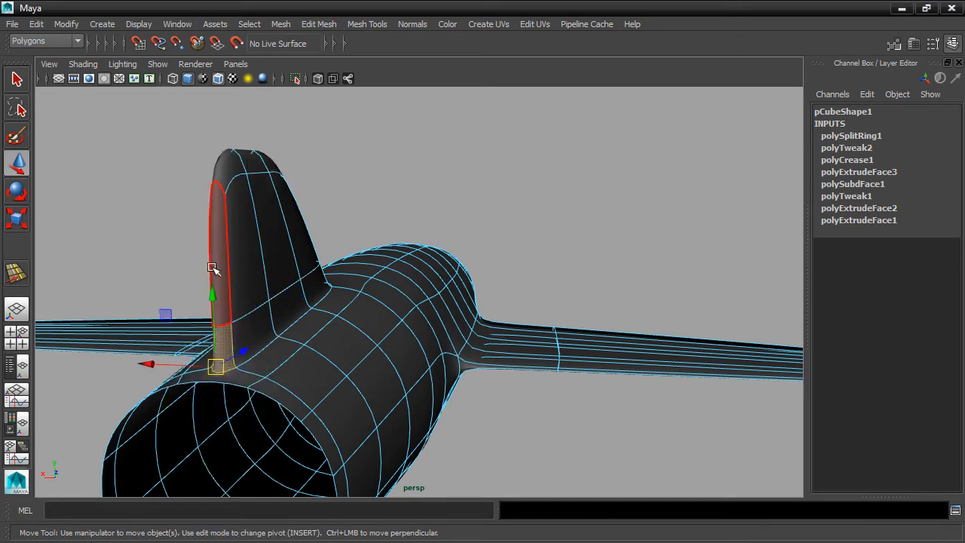
shift+click(214, 250)
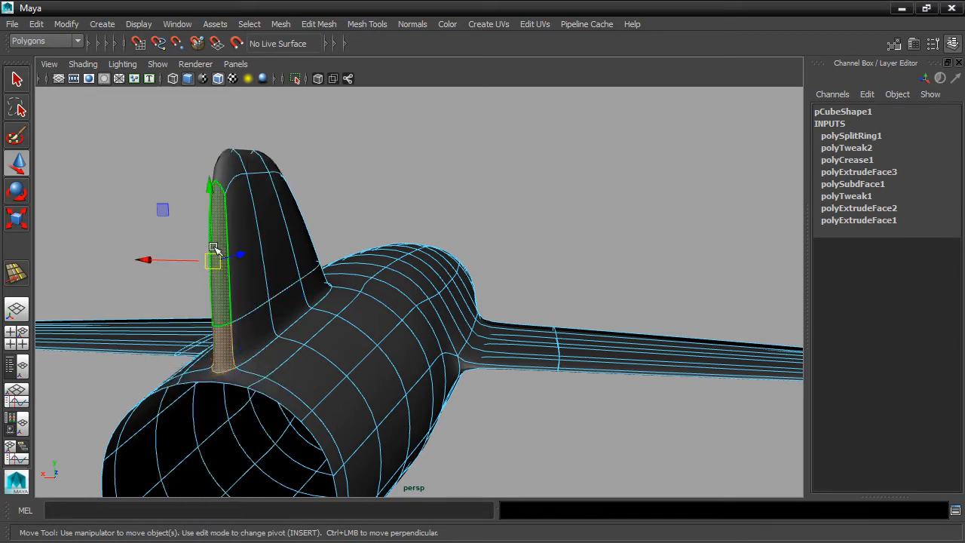
click(16, 219)
drag(282, 263, 573, 237)
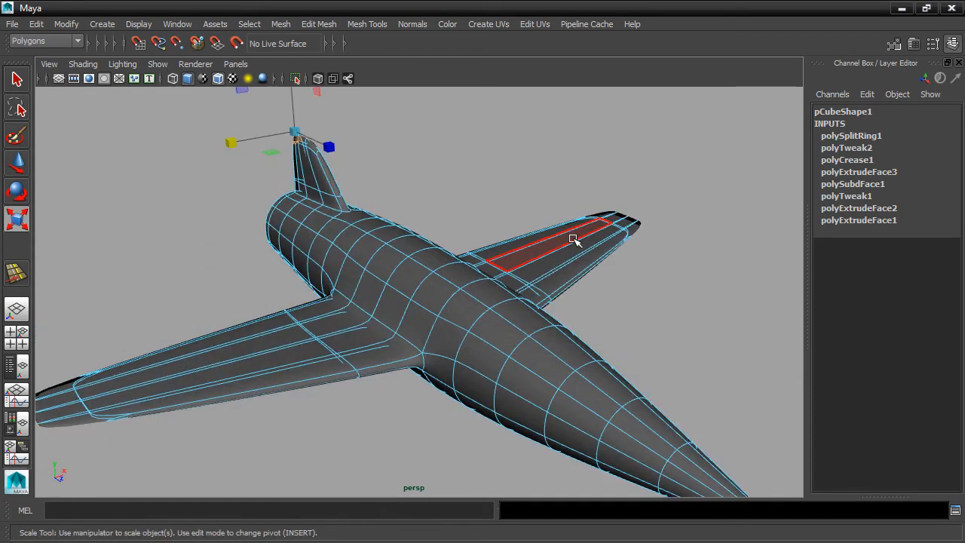
right_drag(573, 239, 614, 166)
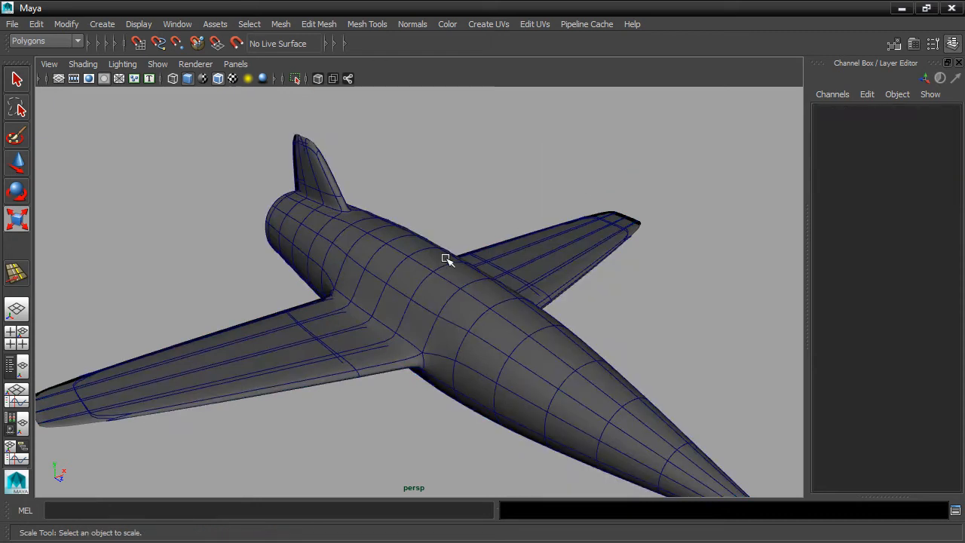
Delete the airplane mesh's construction history and save the scene with Increment & Save
click(441, 261)
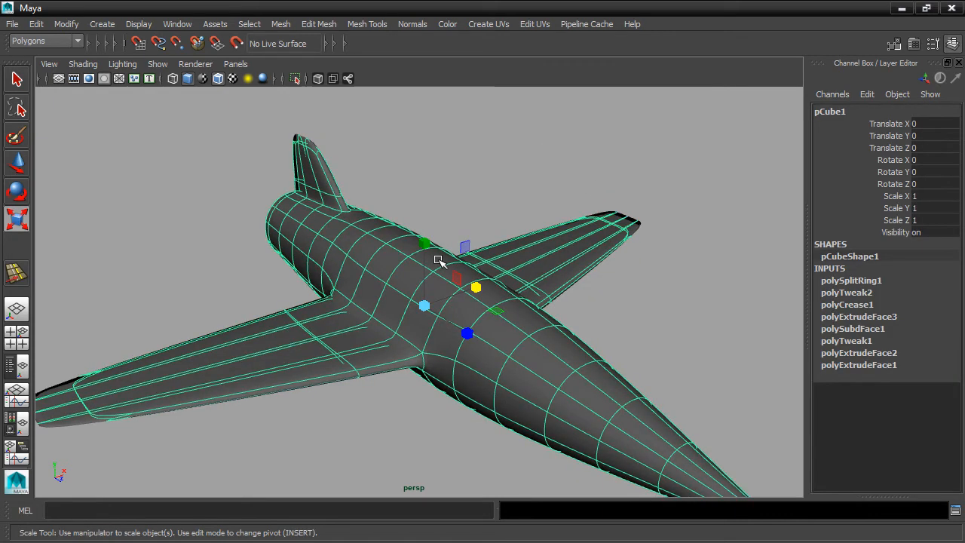
click(39, 24)
mouse_move(71, 185)
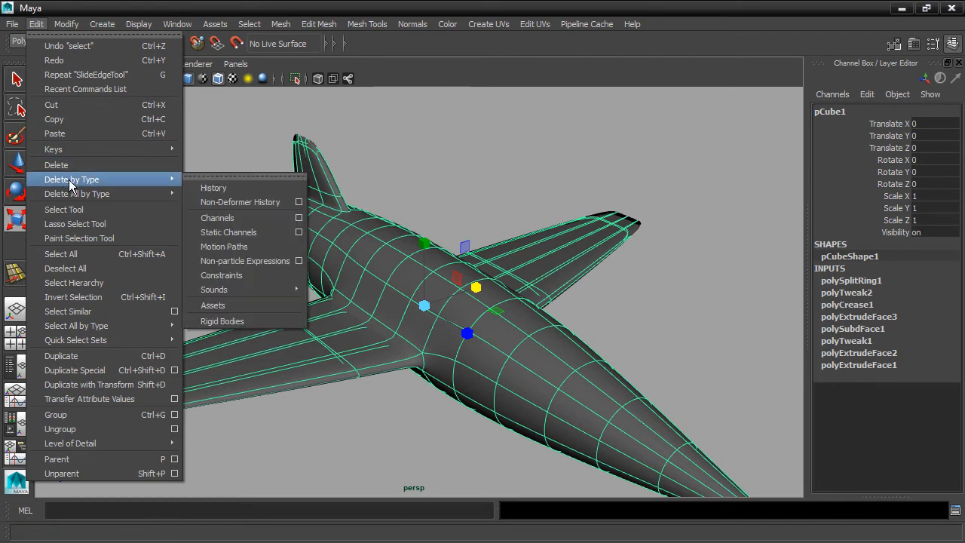
click(215, 189)
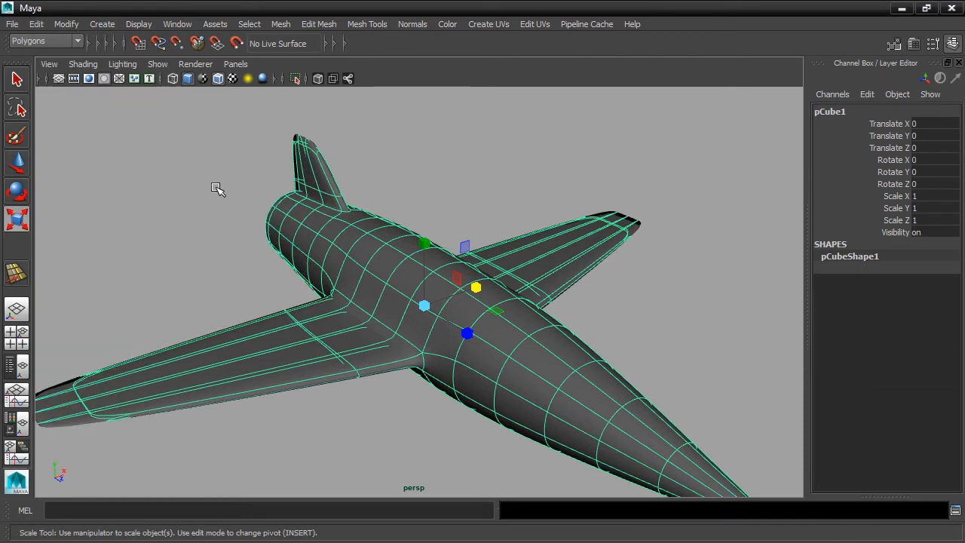
click(12, 25)
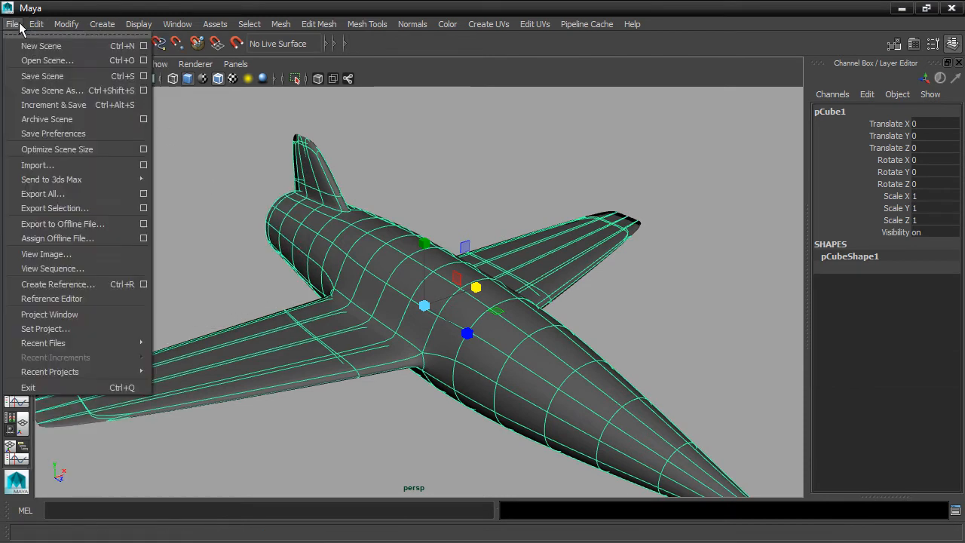
click(41, 105)
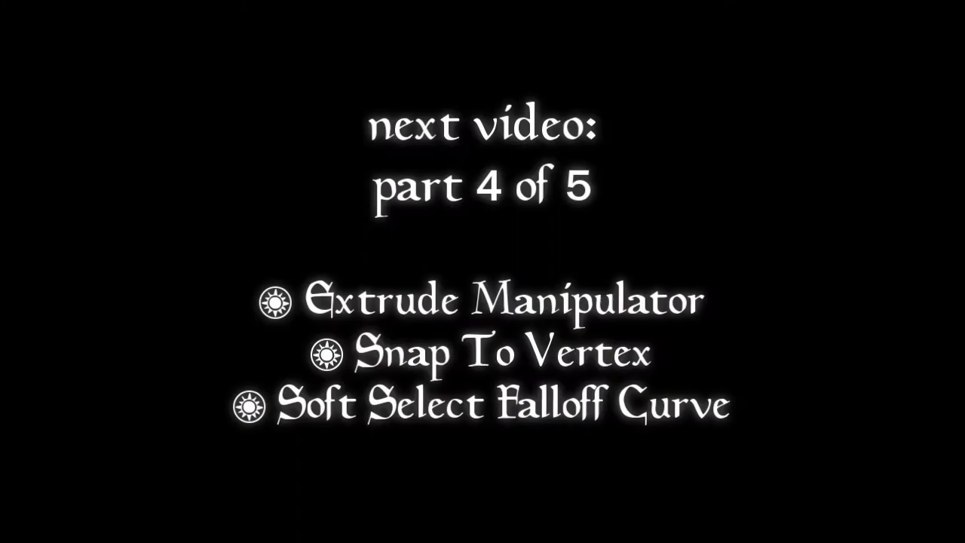